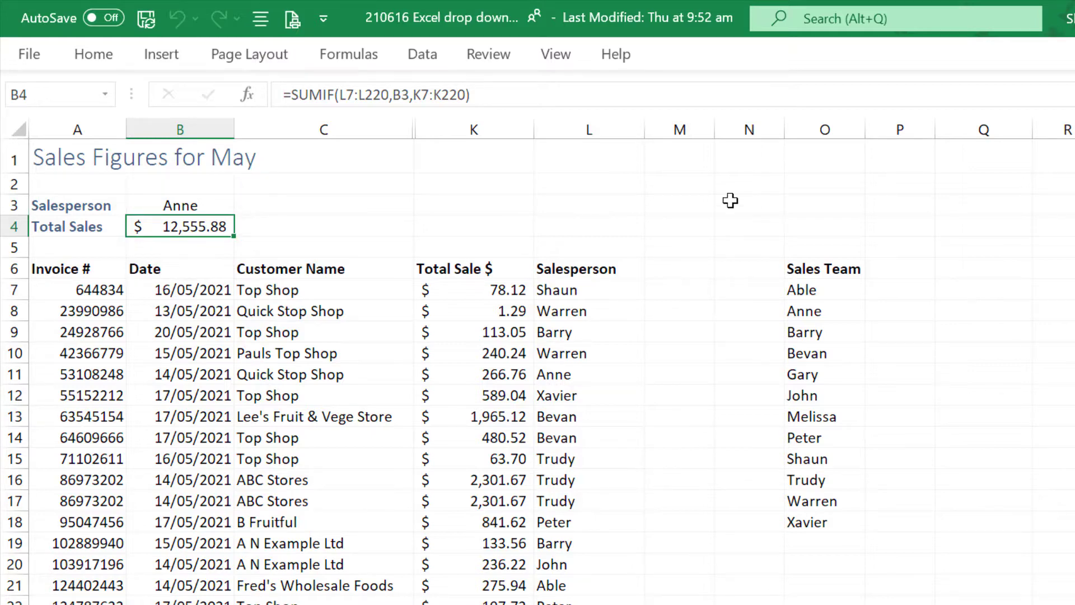
Inspect the Total Sales formula in B4 without changing it, then reselect Salesperson cell B3
left_click(168, 205)
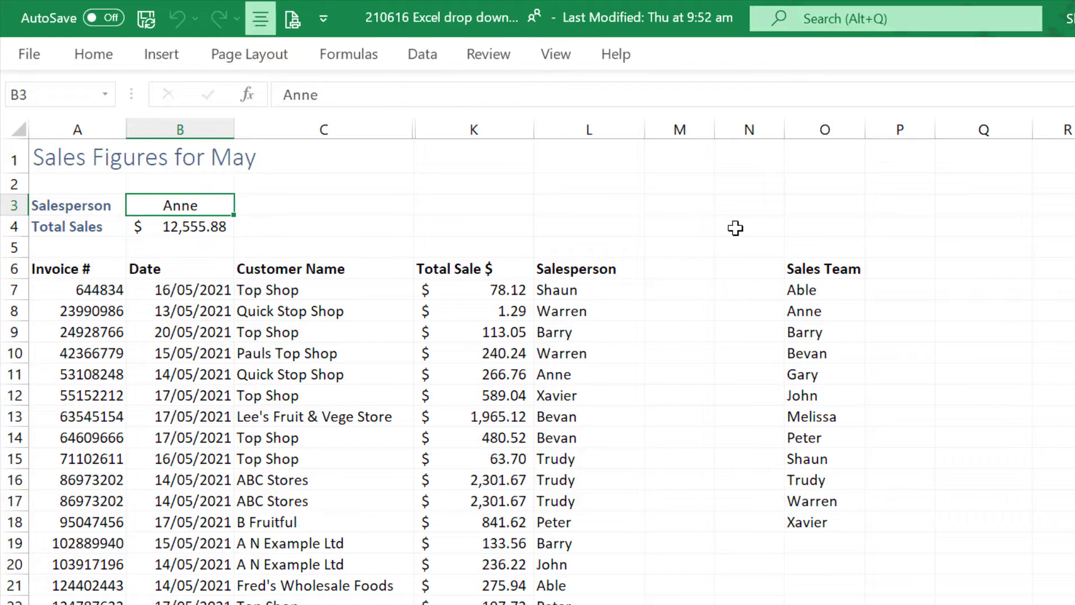
left_click(223, 227)
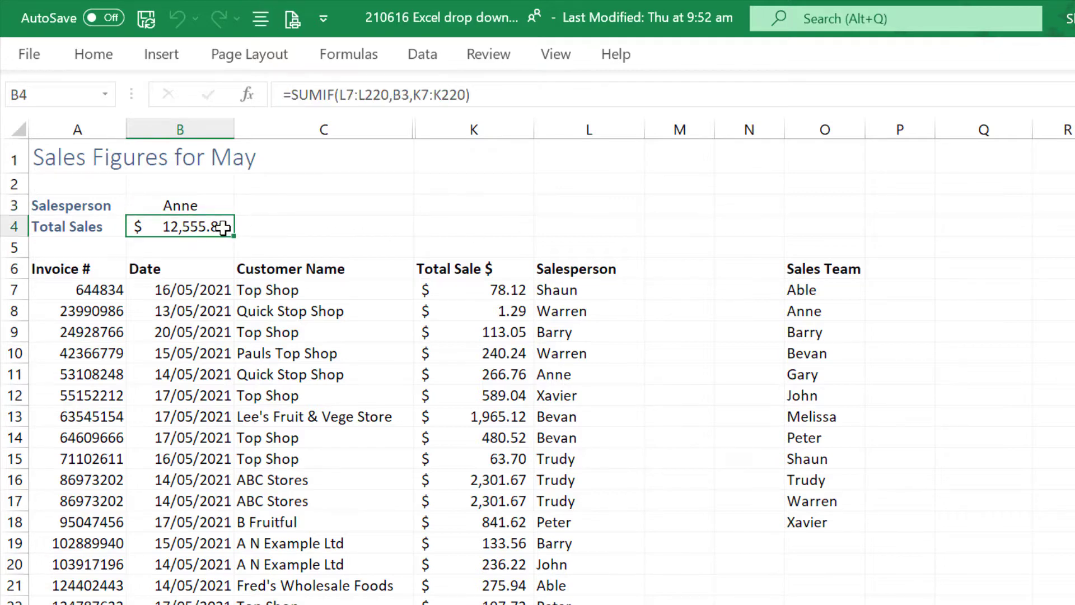
double_click(223, 227)
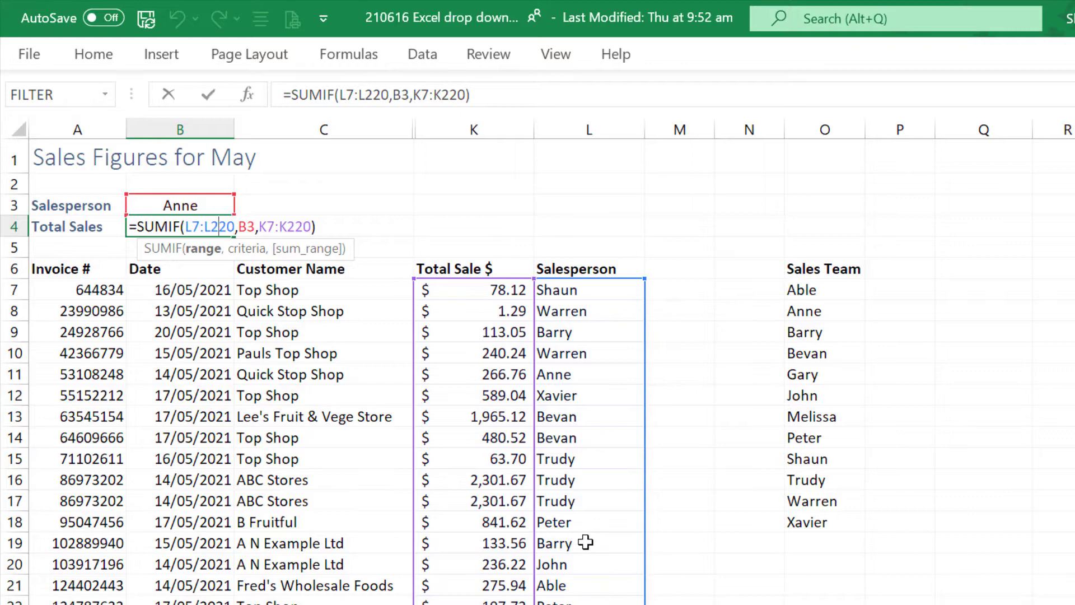
key("Escape")
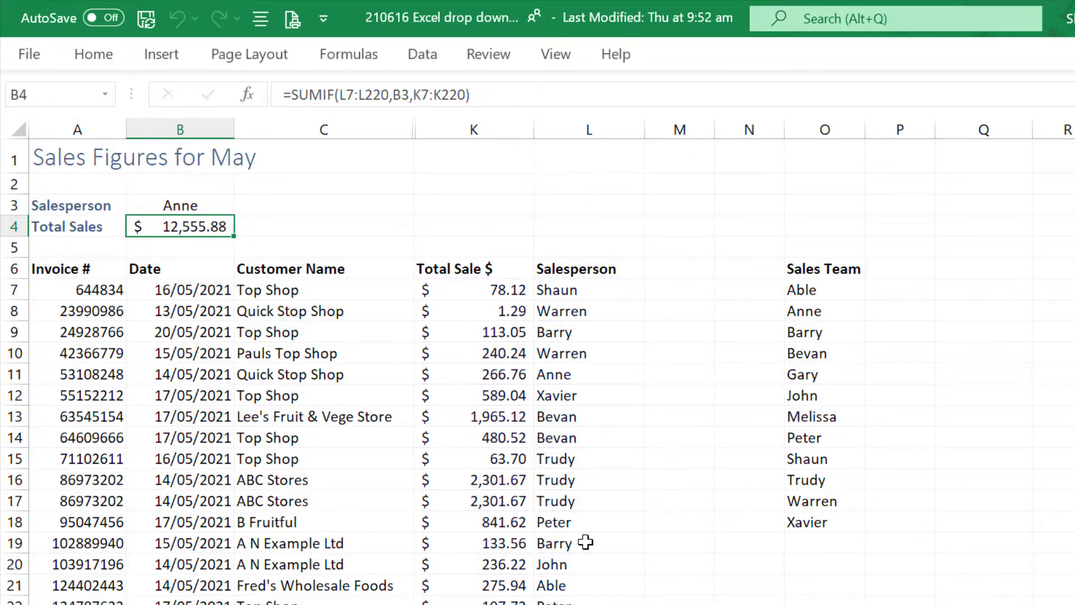
left_click(208, 206)
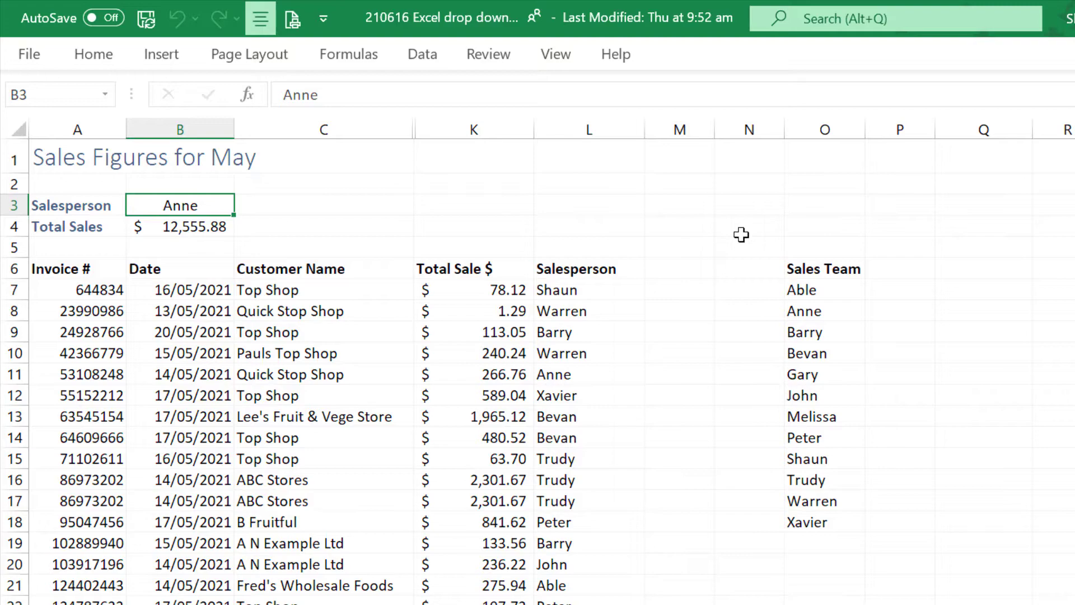
Open Data Validation for B3 and set Allow to List
left_click(421, 56)
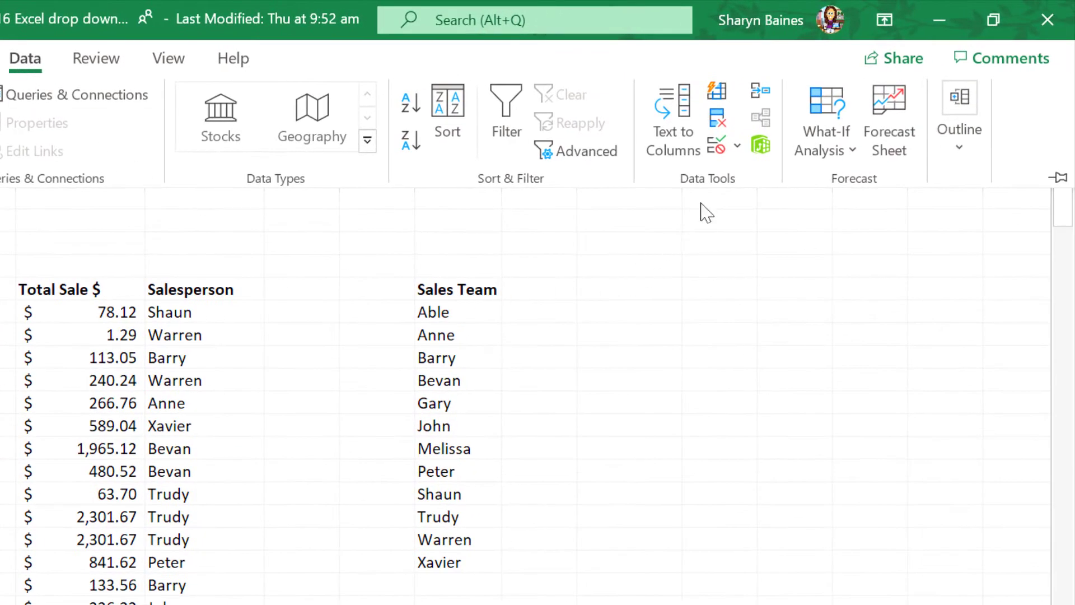
left_click(725, 157)
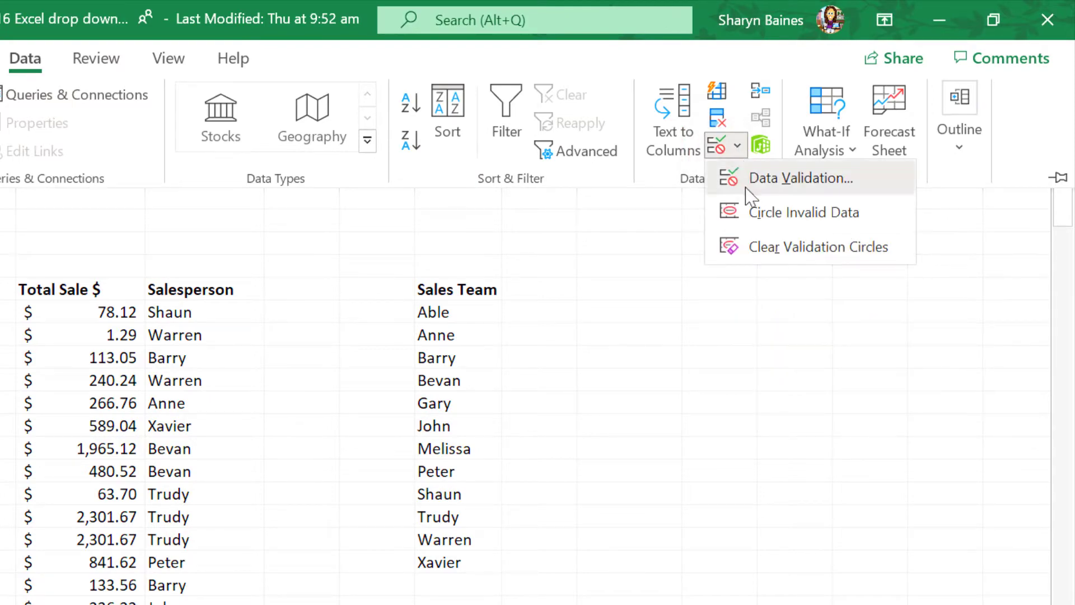
left_click(749, 181)
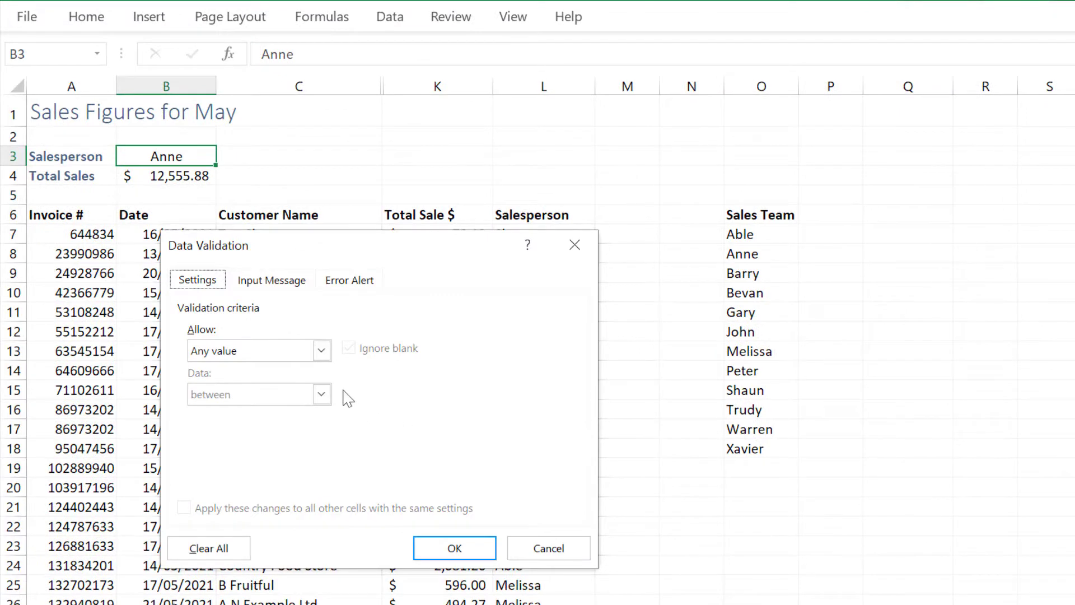
left_click(321, 354)
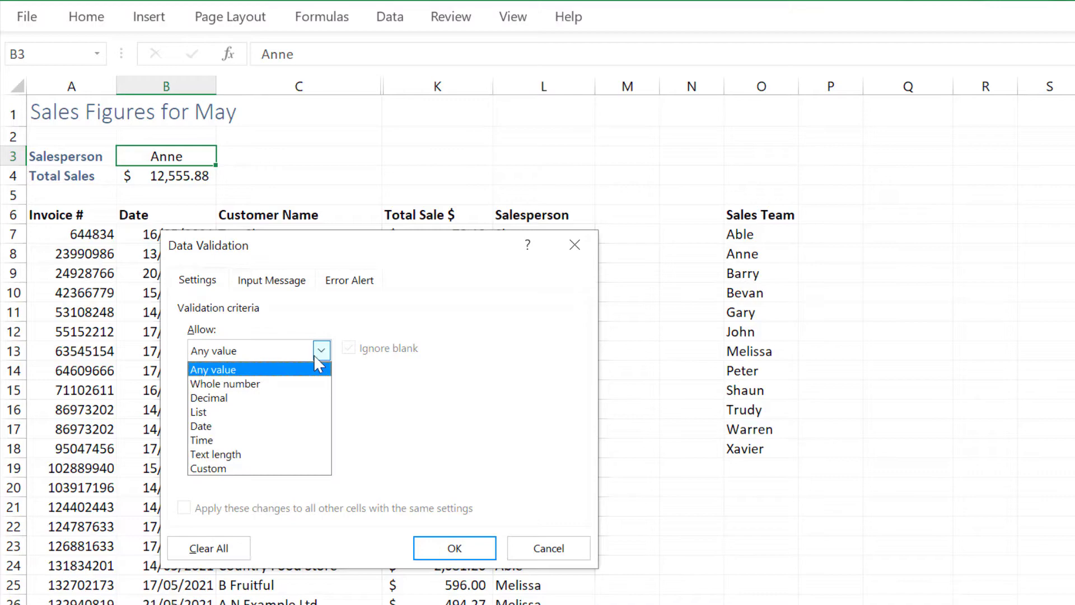
left_click(248, 418)
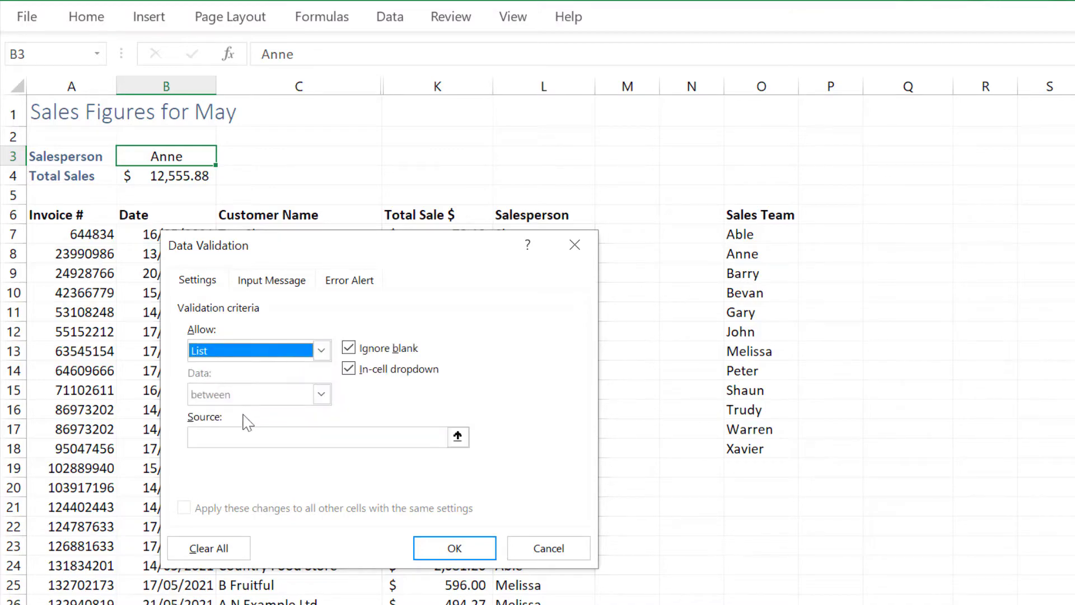
Source B3's list validation from the Sales Team names in O7:O18 and apply it
left_click_drag(283, 241, 848, 179)
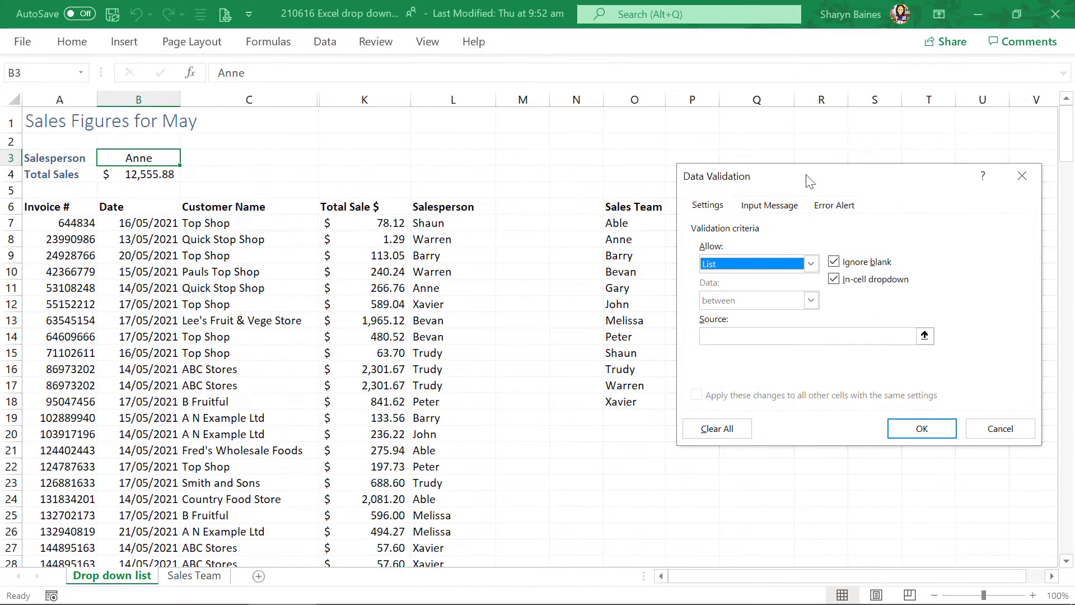
left_click(731, 336)
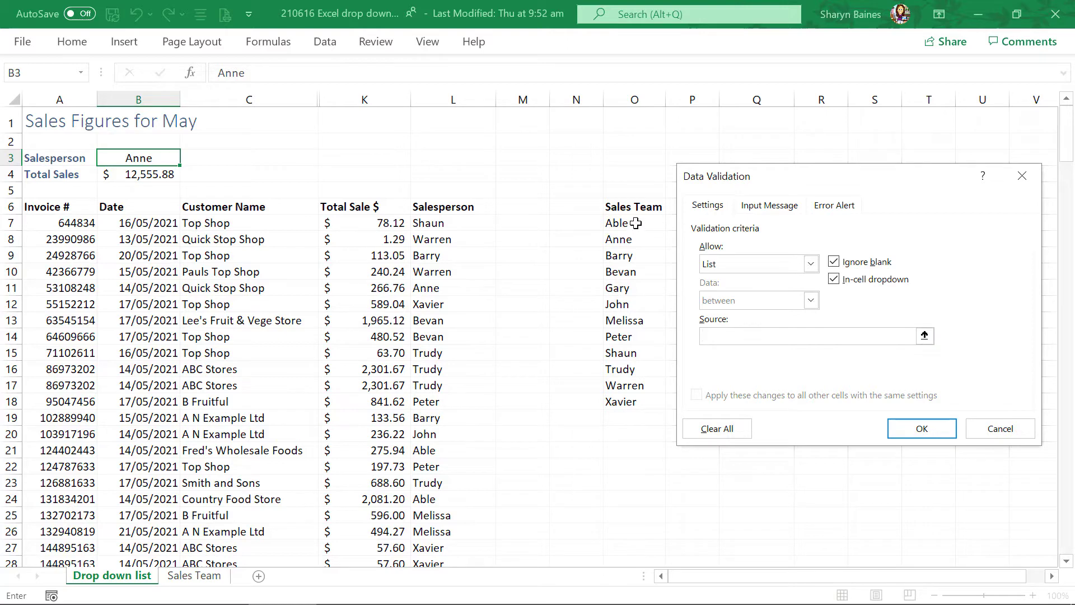
left_click_drag(636, 223, 628, 400)
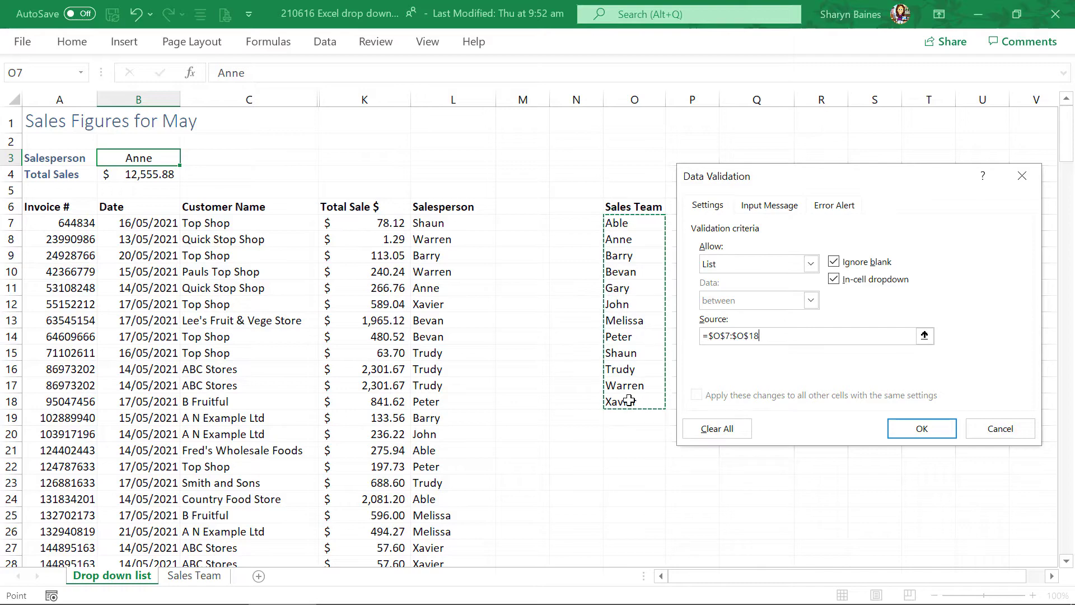
left_click(920, 429)
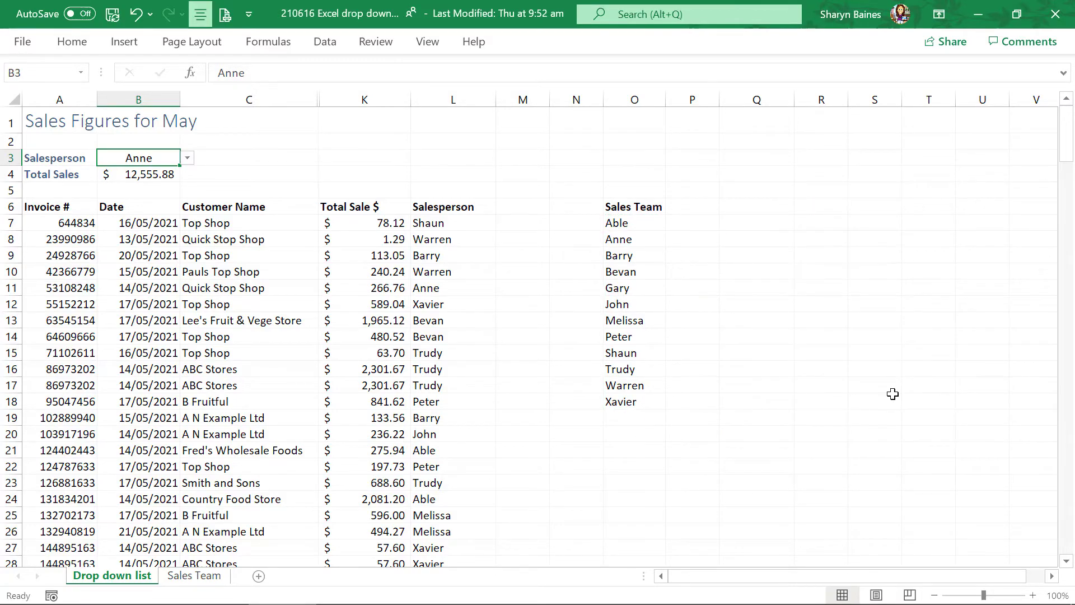
Preview the salesperson names offered in B3's drop-down
left_click(224, 189)
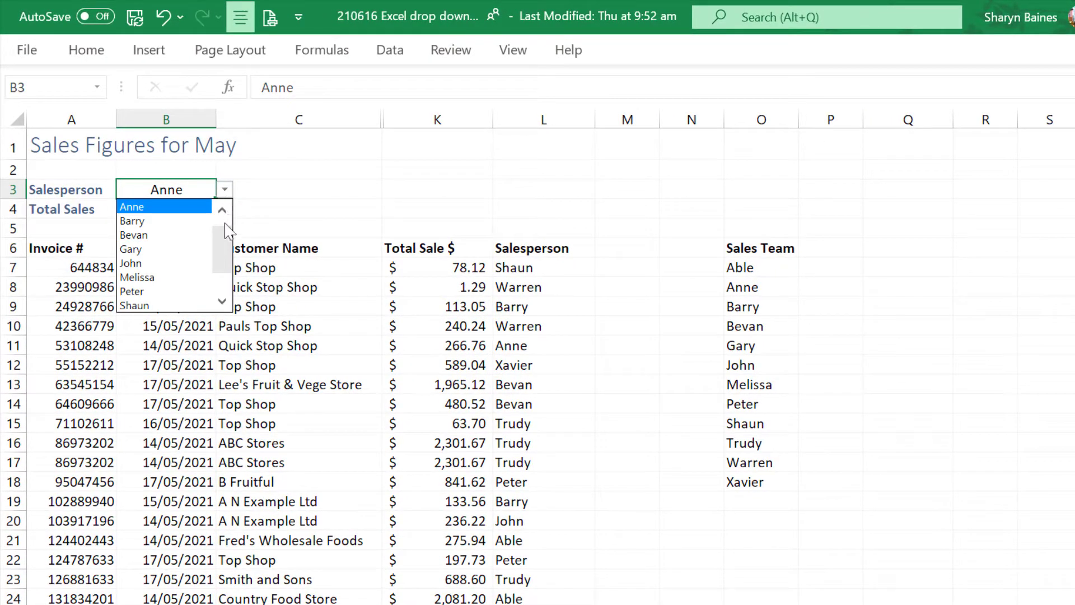
scroll(227, 234, "up", 1)
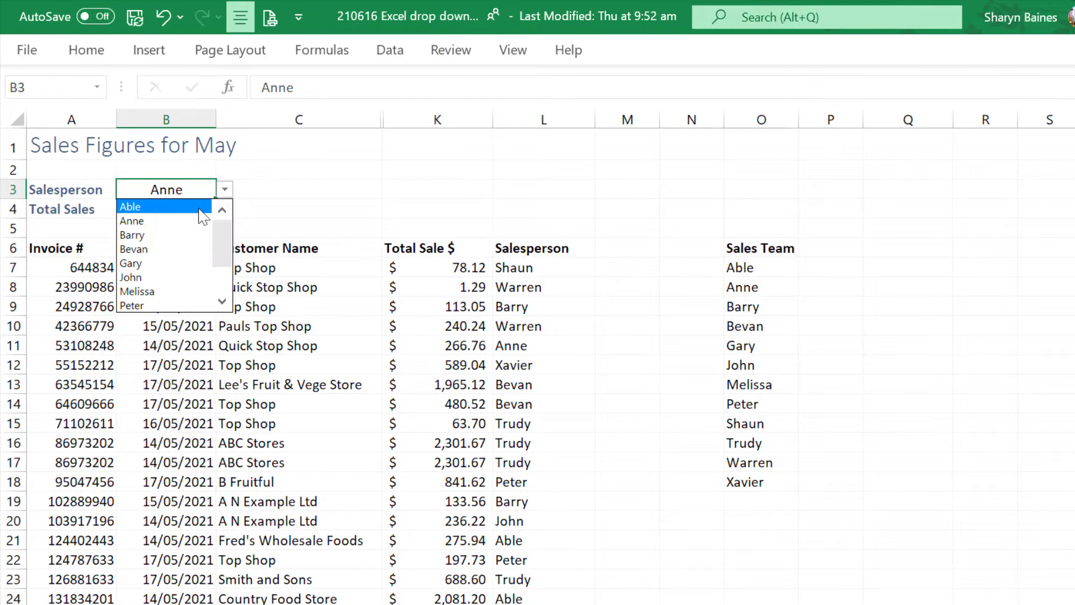
scroll(220, 246, "down", 2)
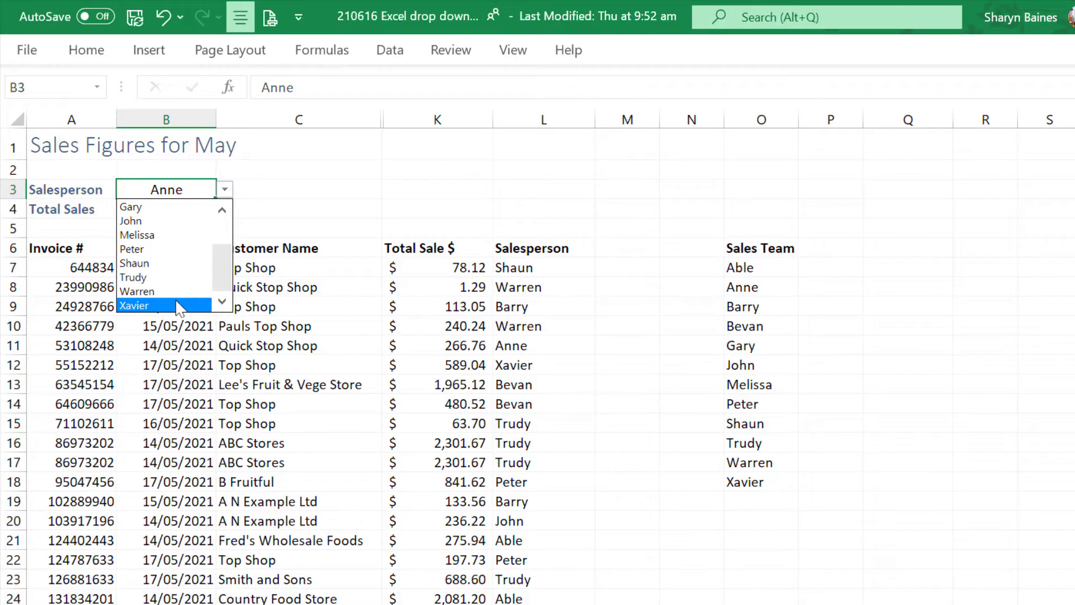
left_click(766, 268)
Correct O7 from Able to Abel and verify B3's drop-down now shows Abel
left_click(763, 267)
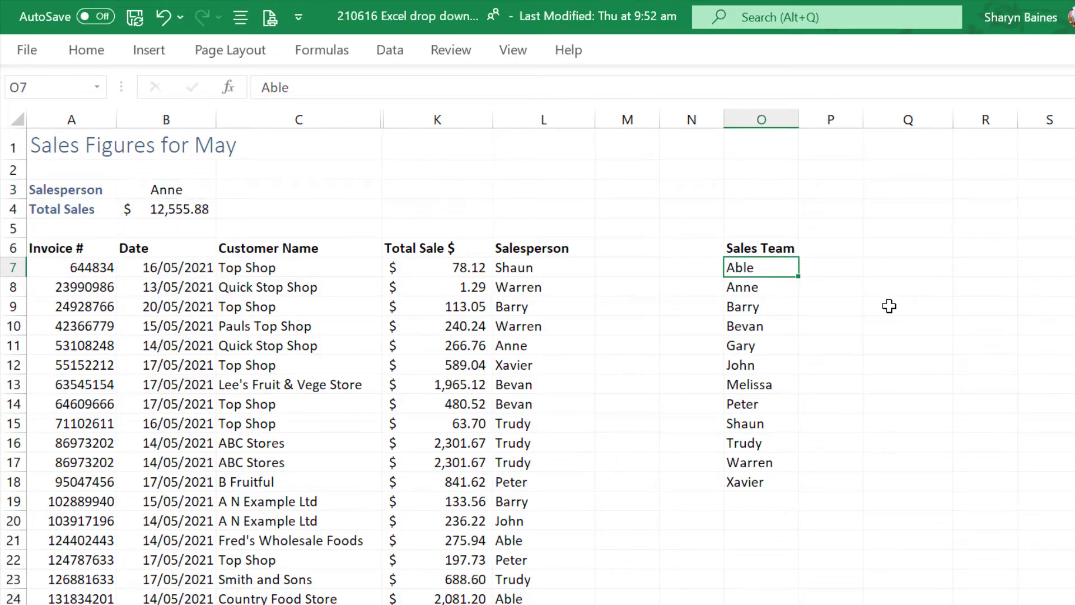
type("Abel")
key("Return")
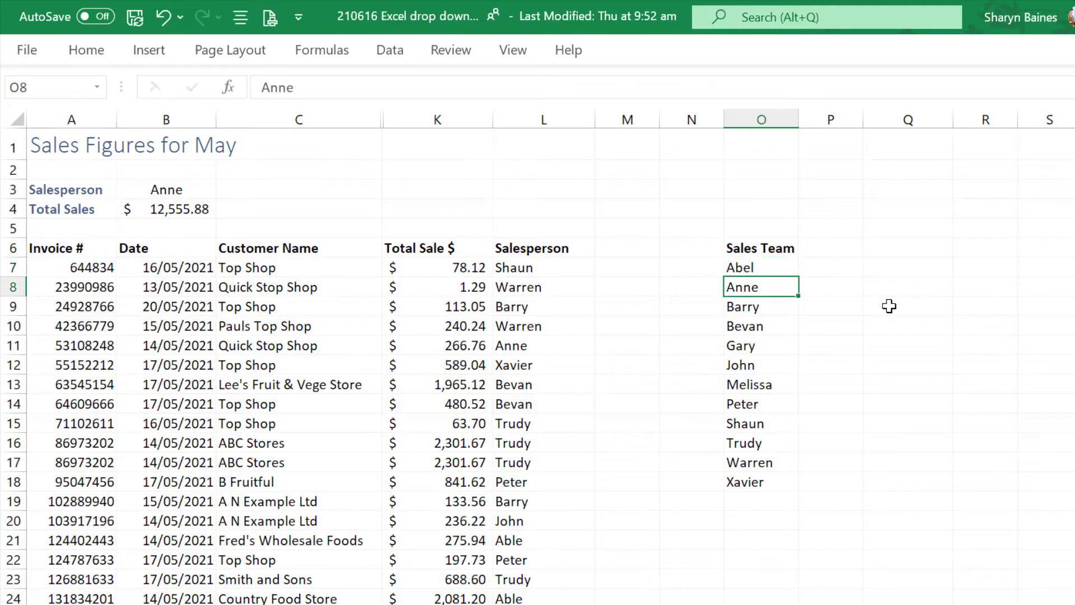
left_click(180, 191)
left_click(225, 189)
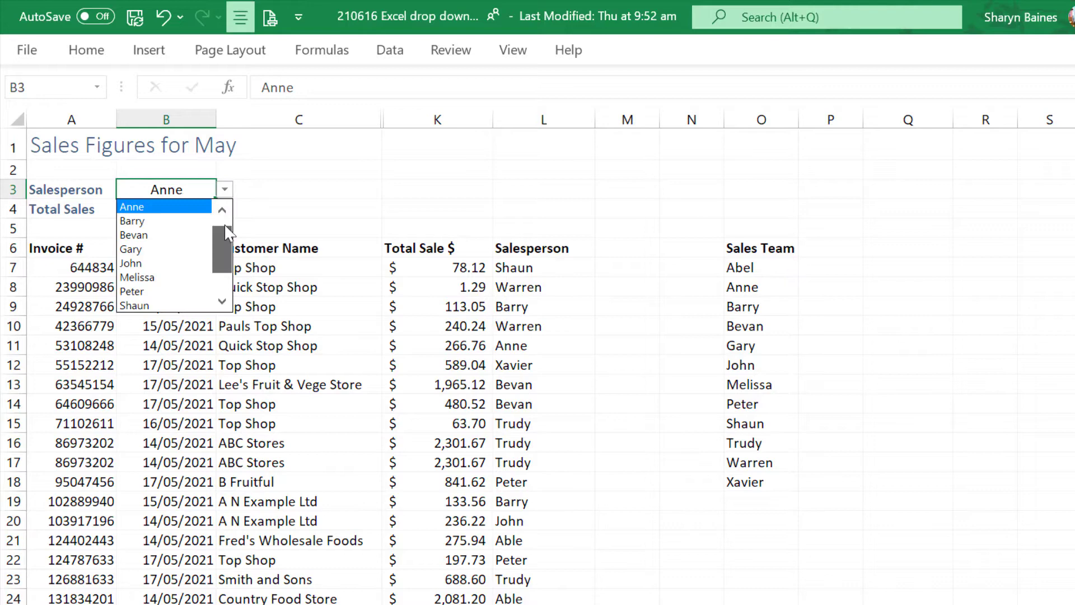
scroll(227, 233, "up", 1)
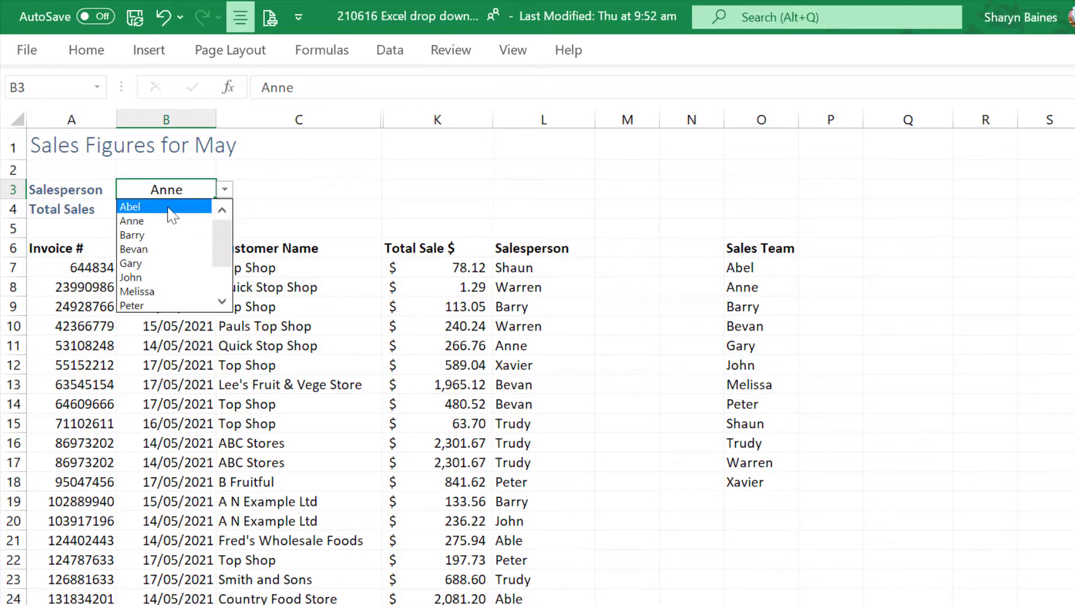
key("Escape")
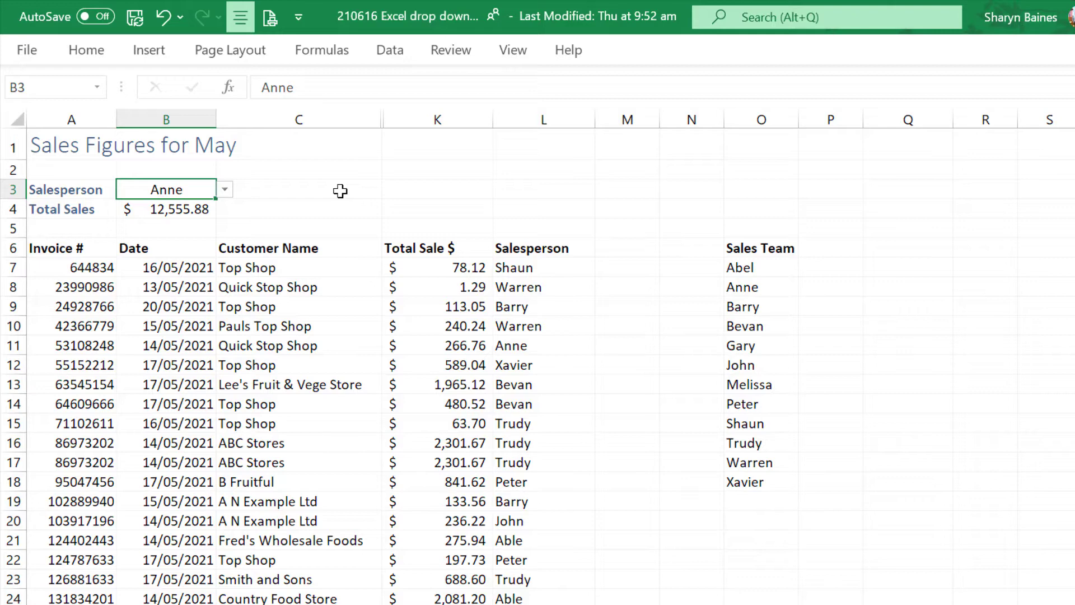
Undo the rename back to Able and cut the Sales Team list O6:O18 with its heading
left_click(162, 17)
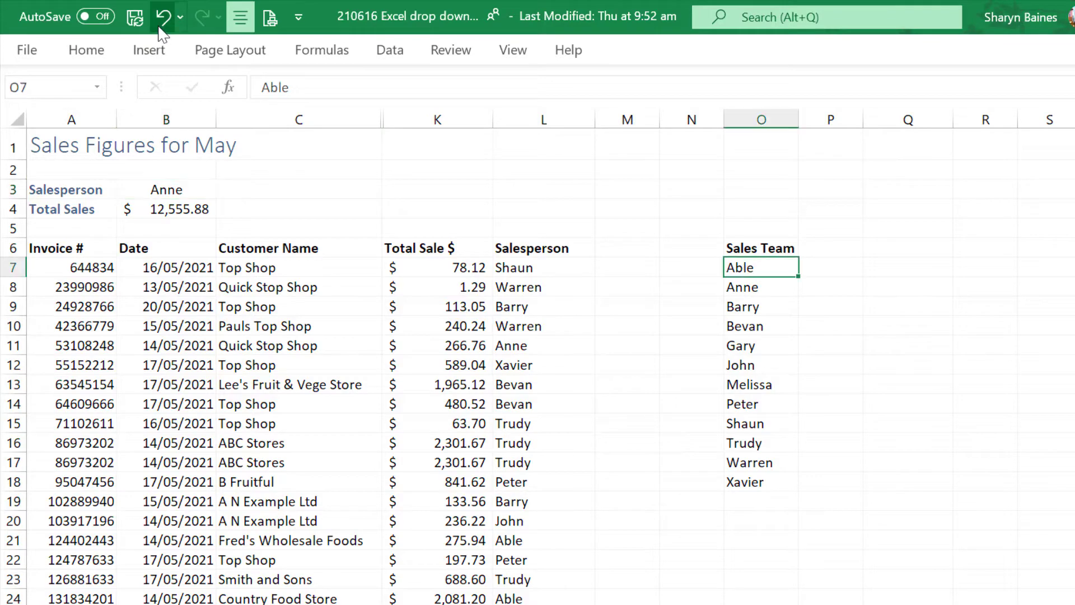
left_click(171, 190)
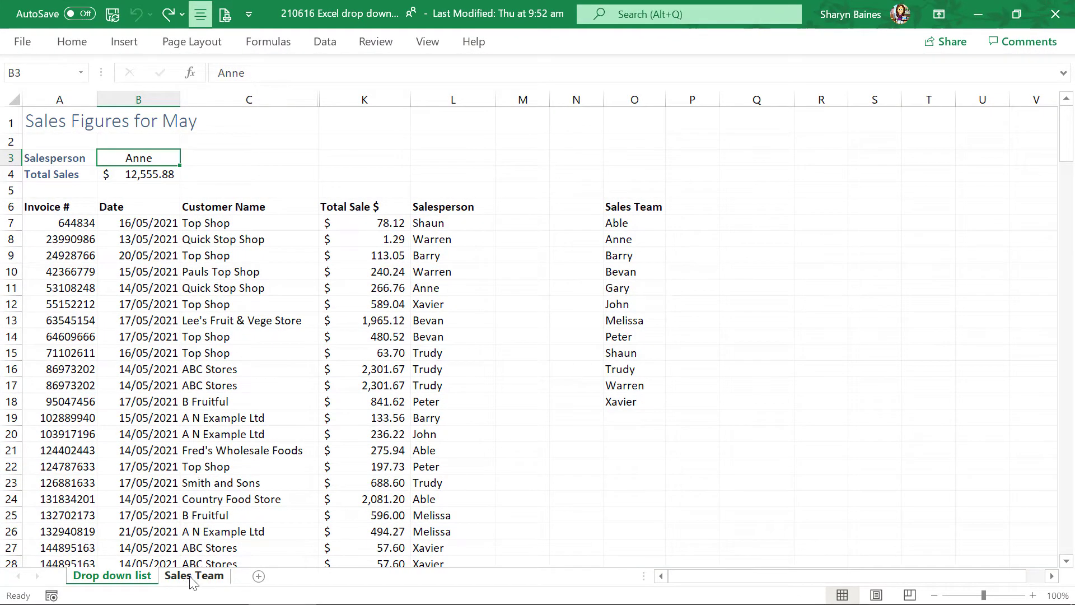
left_click_drag(635, 208, 620, 404)
right_click(625, 404)
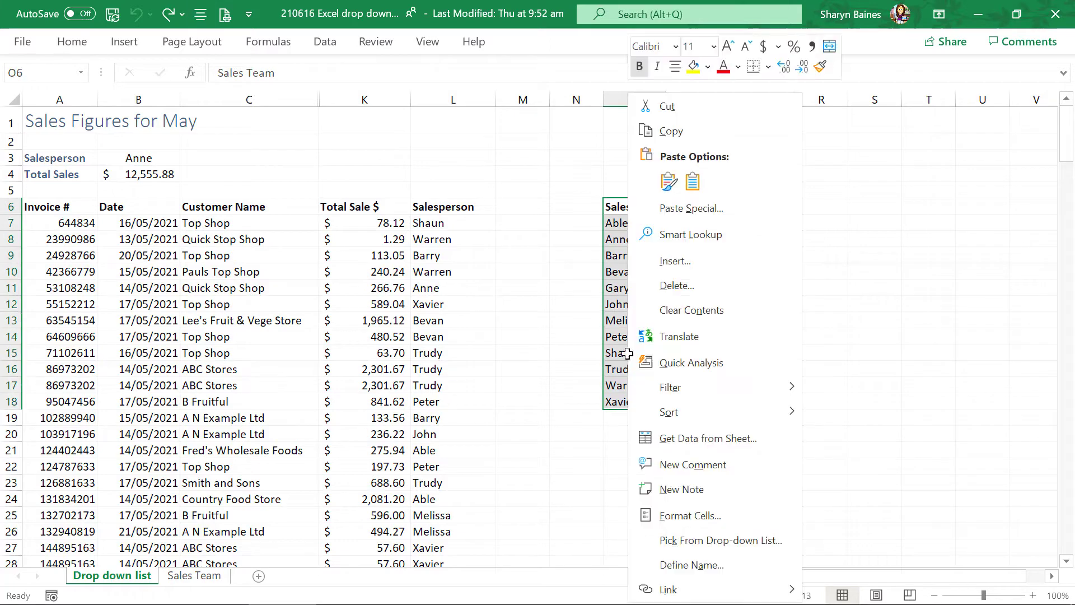
left_click(674, 105)
Paste the Sales Team list at A1 on the Sales Team sheet
left_click(222, 583)
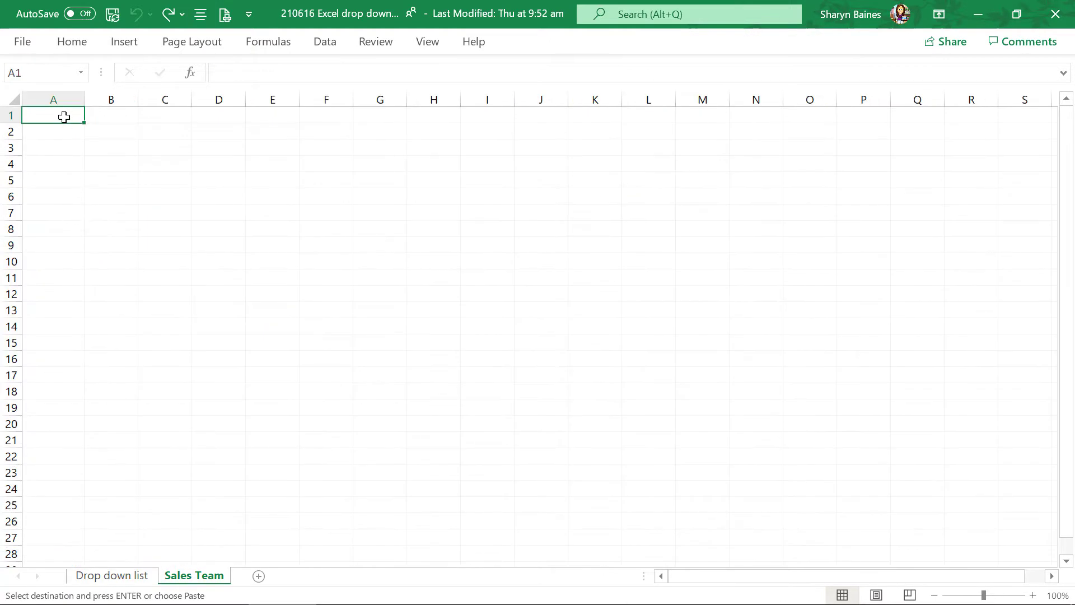
right_click(66, 120)
left_click(106, 206)
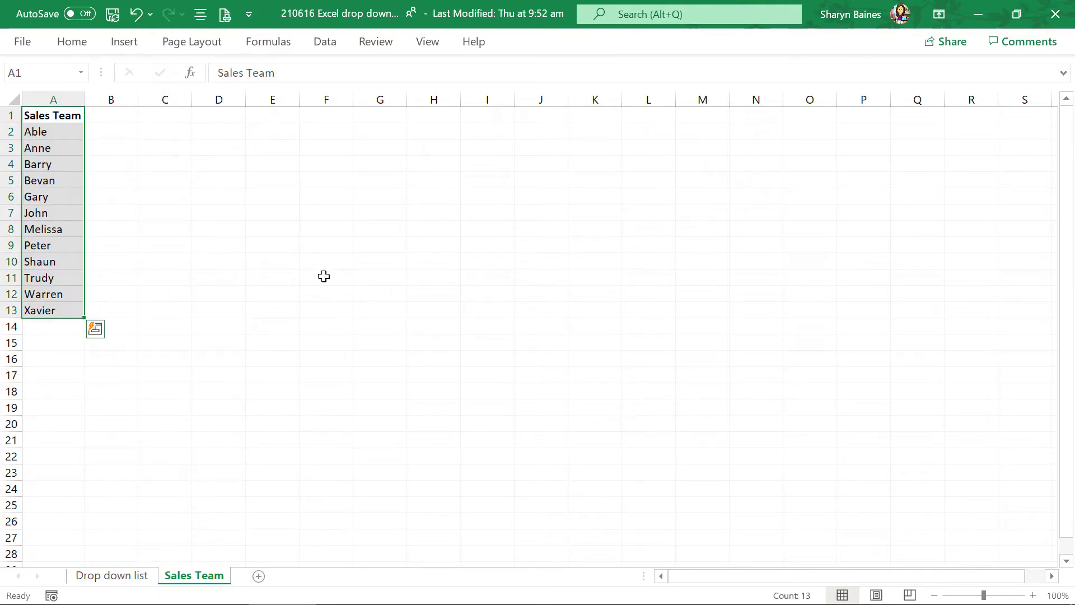
Back on the Drop down list sheet, start a List validation for B3 and ready its Source box
left_click(144, 575)
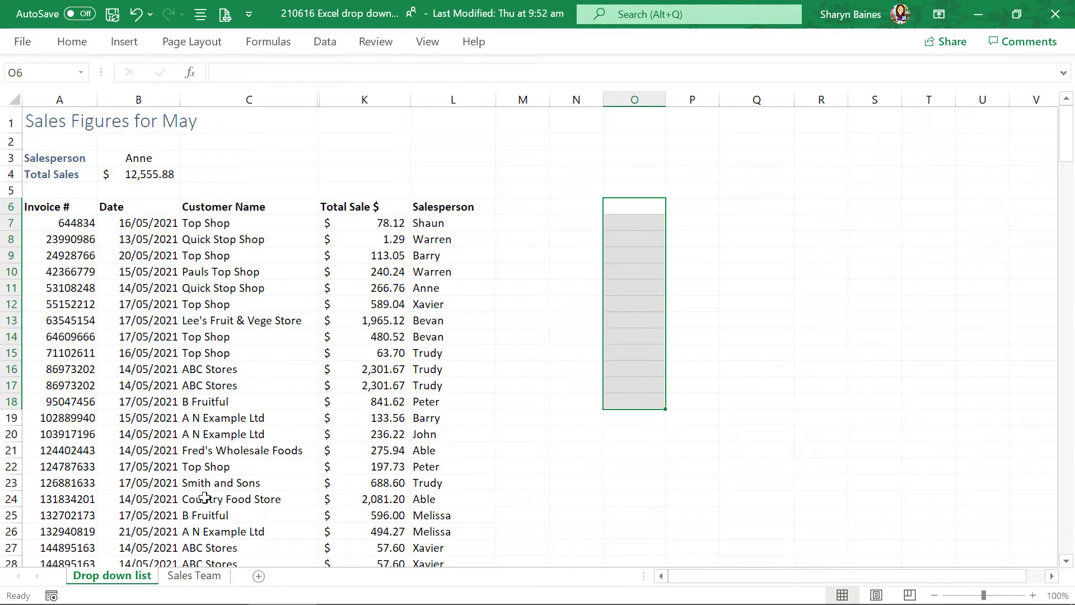
left_click(171, 160)
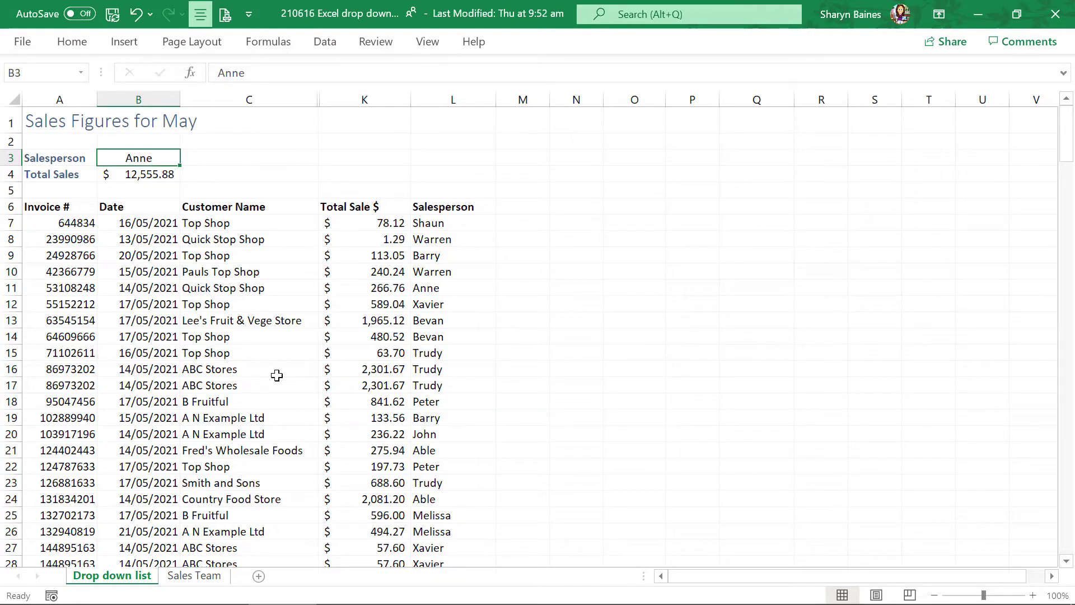
left_click(330, 45)
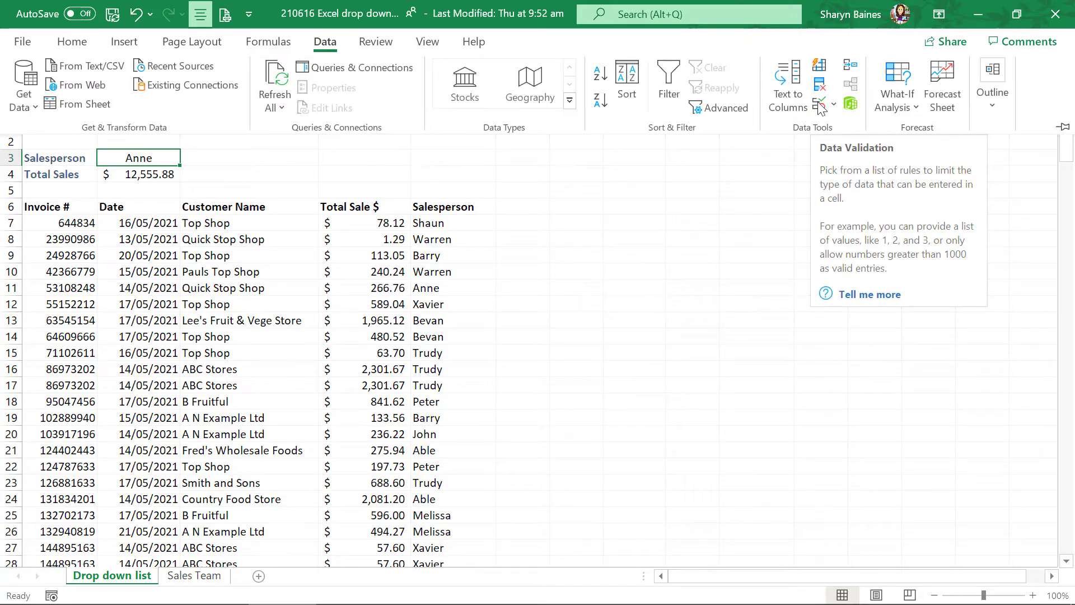
left_click(821, 106)
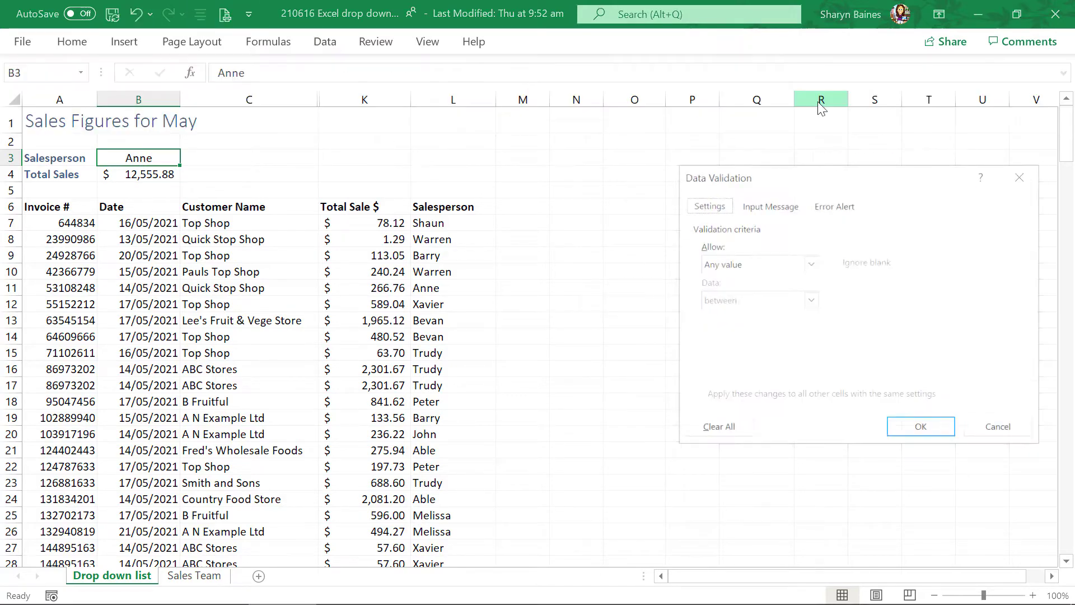
left_click(810, 264)
left_click(770, 317)
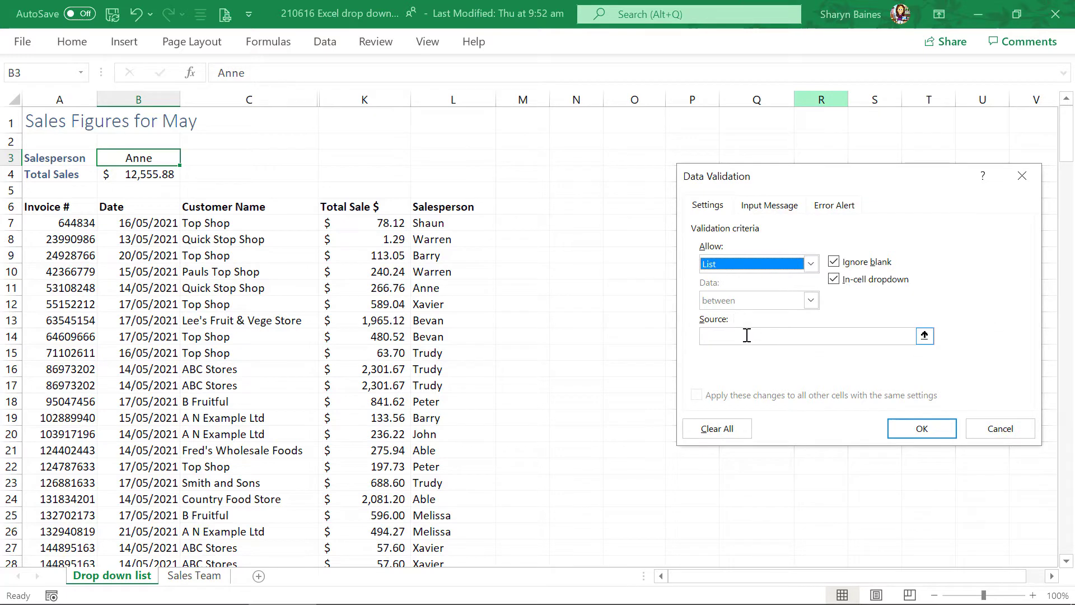
left_click(747, 335)
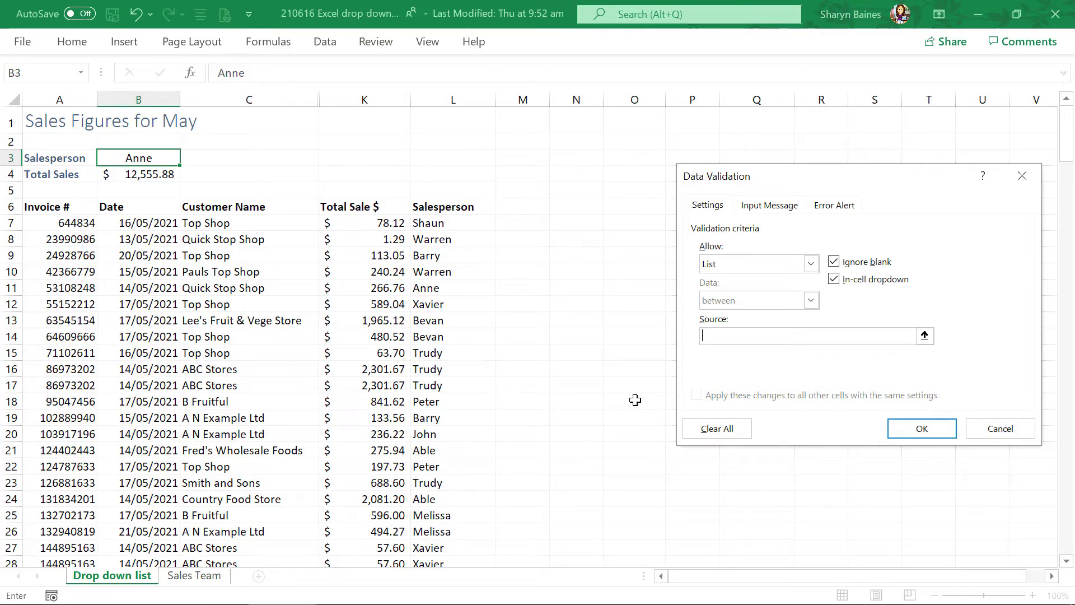
Set the Source to ='Sales Team'!$A$2:$A$13 by selecting A2:A13 on the Sales Team sheet
left_click(206, 582)
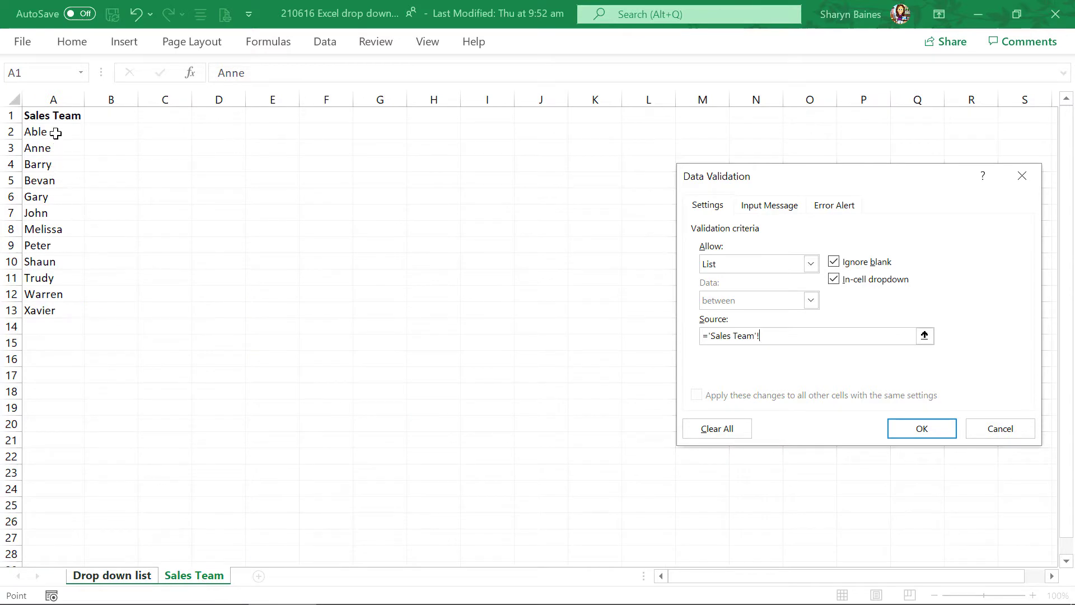
left_click_drag(55, 134, 49, 309)
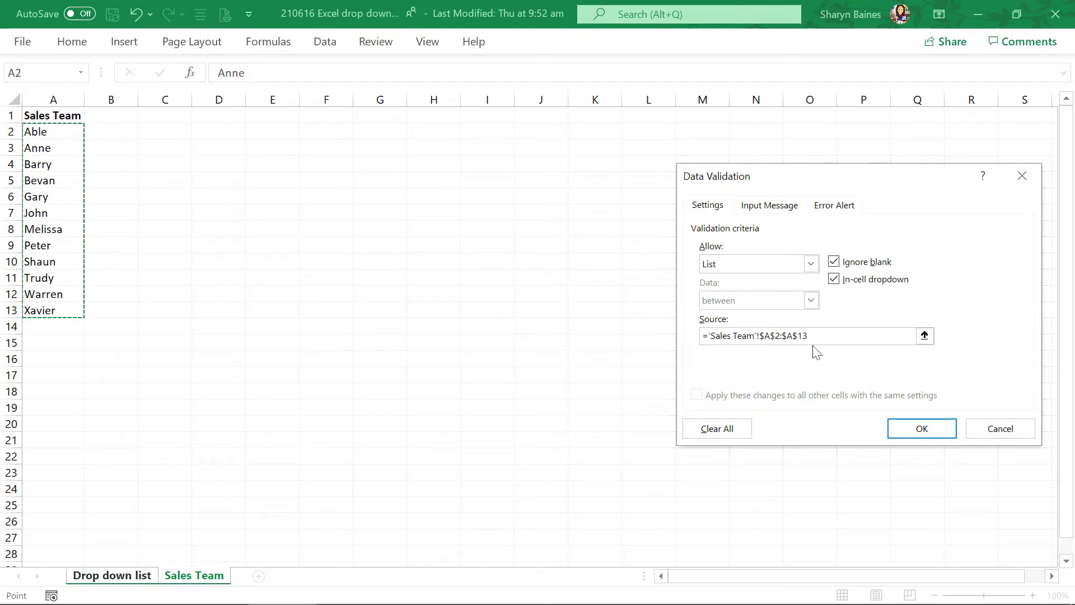
Apply the list rule and check B3's drop-down lists Able, Anne, Barry and the others
left_click(921, 429)
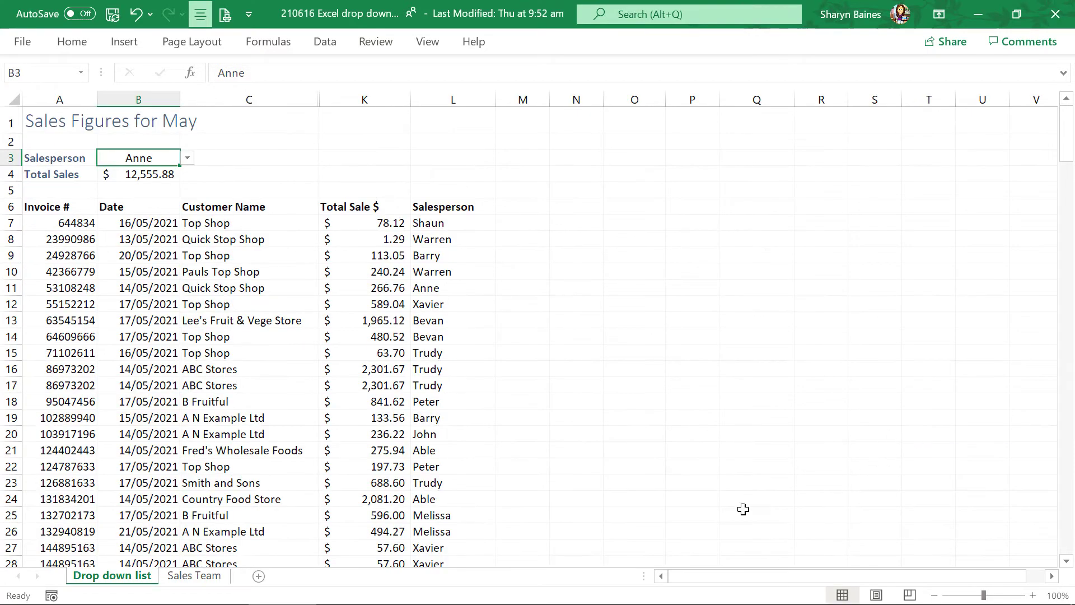
left_click(187, 158)
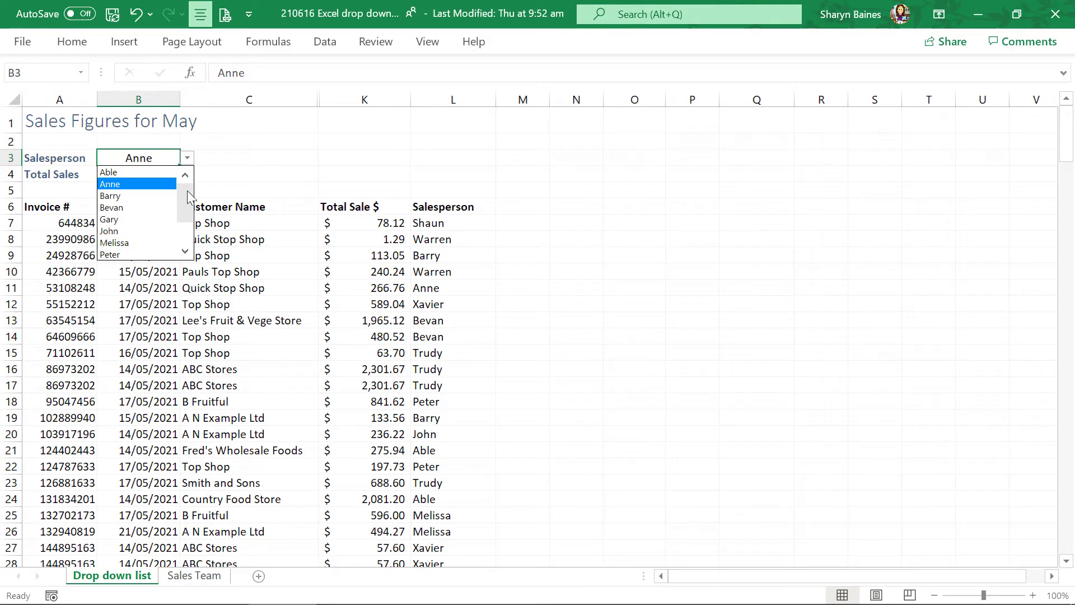
left_click(188, 160)
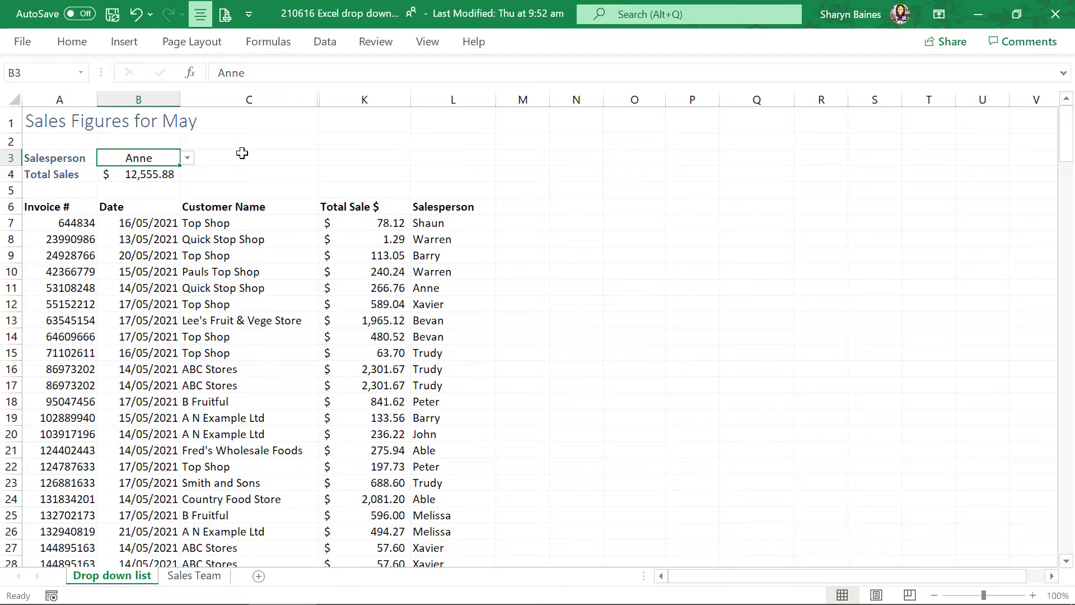
Hide the Sales Team sheet and confirm B3's drop-down still offers the names
right_click(212, 579)
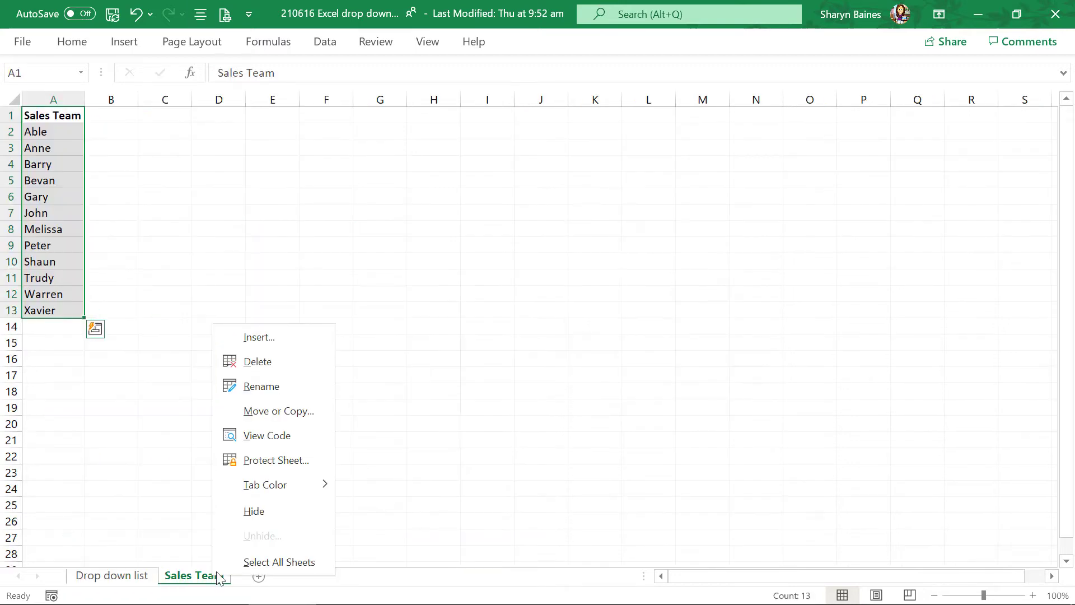
left_click(249, 514)
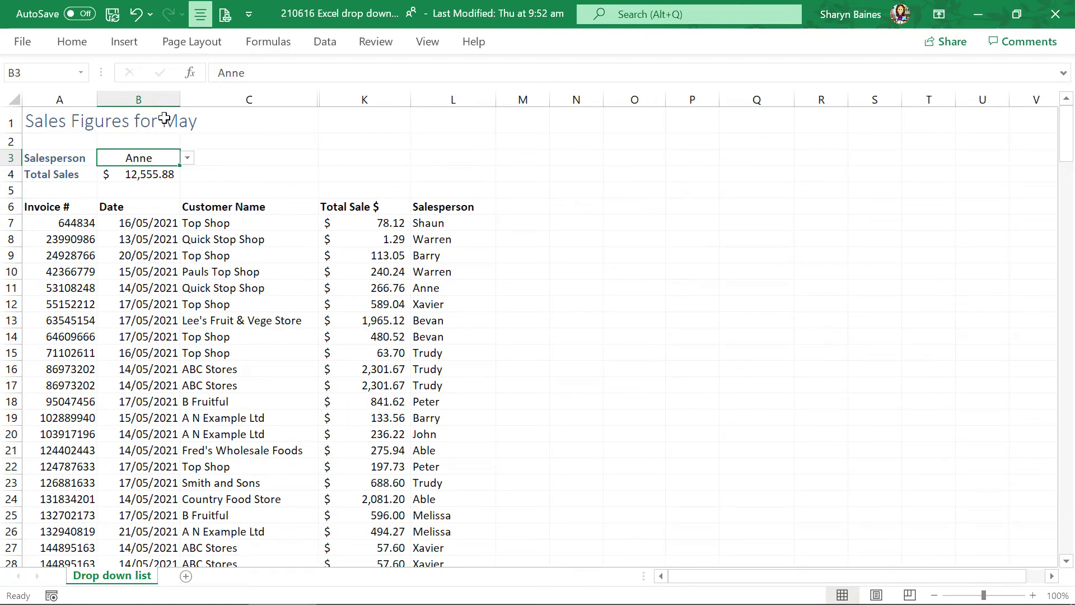
left_click(187, 159)
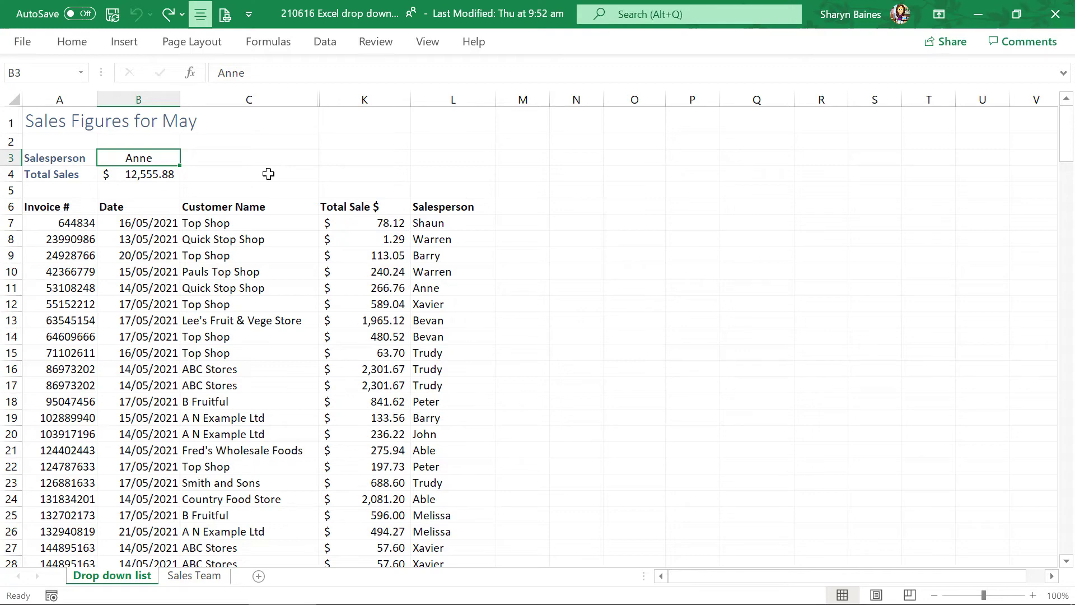
Select A2:A13 on the Sales Team sheet and name it SalesTeam in the Name Box
left_click(214, 580)
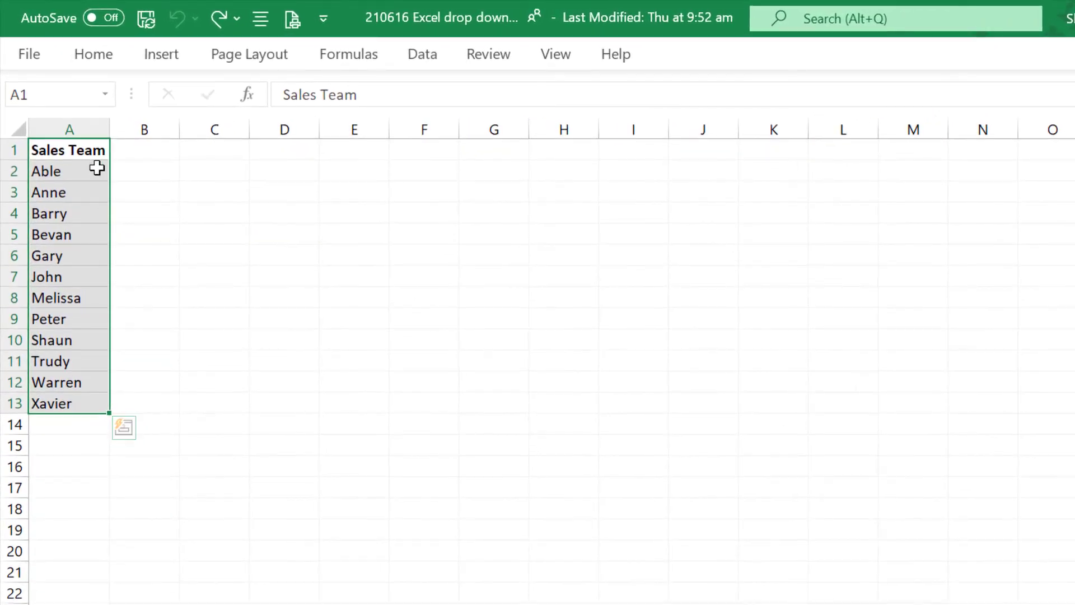
left_click_drag(80, 175, 65, 403)
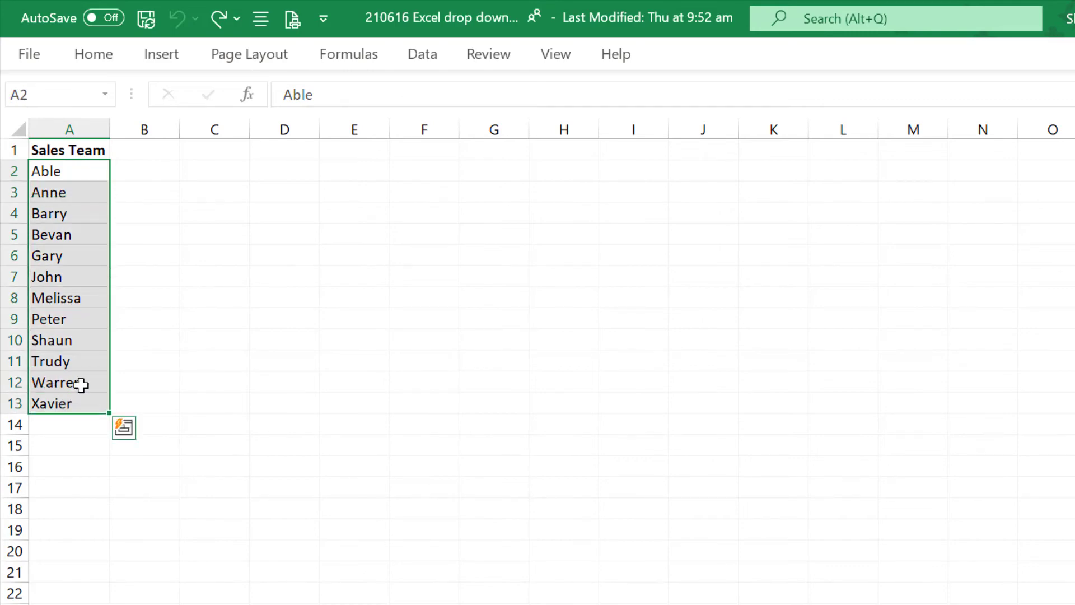
left_click(34, 96)
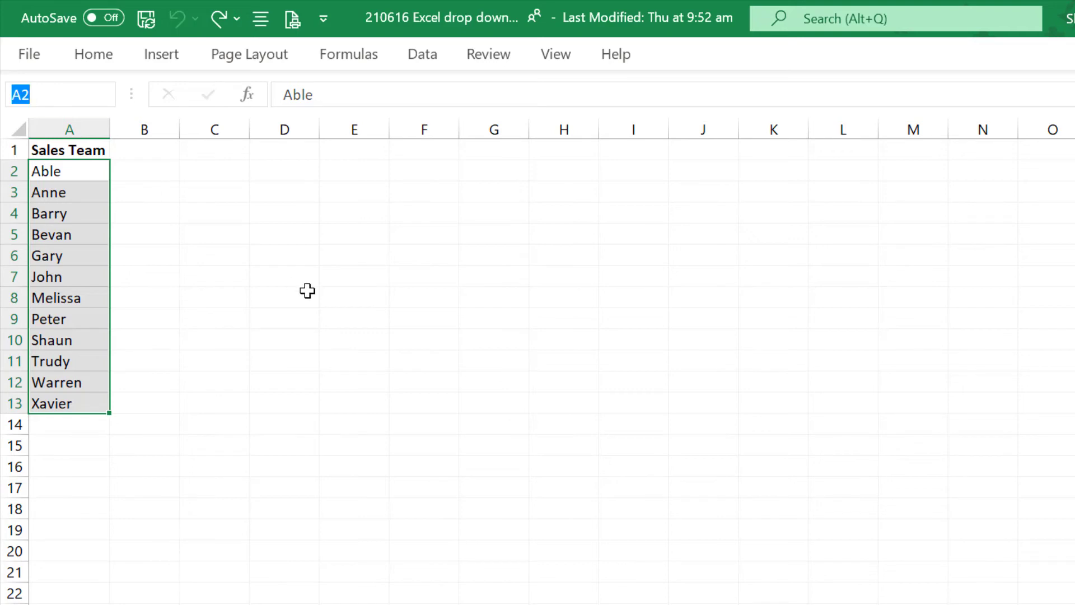
type("SalesTeam")
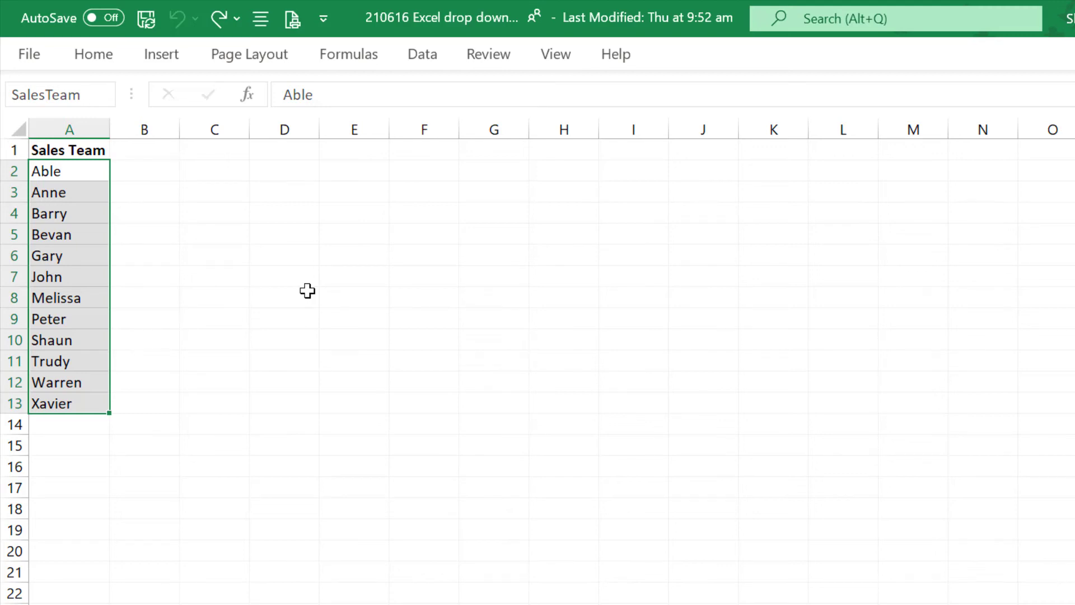
key("Return")
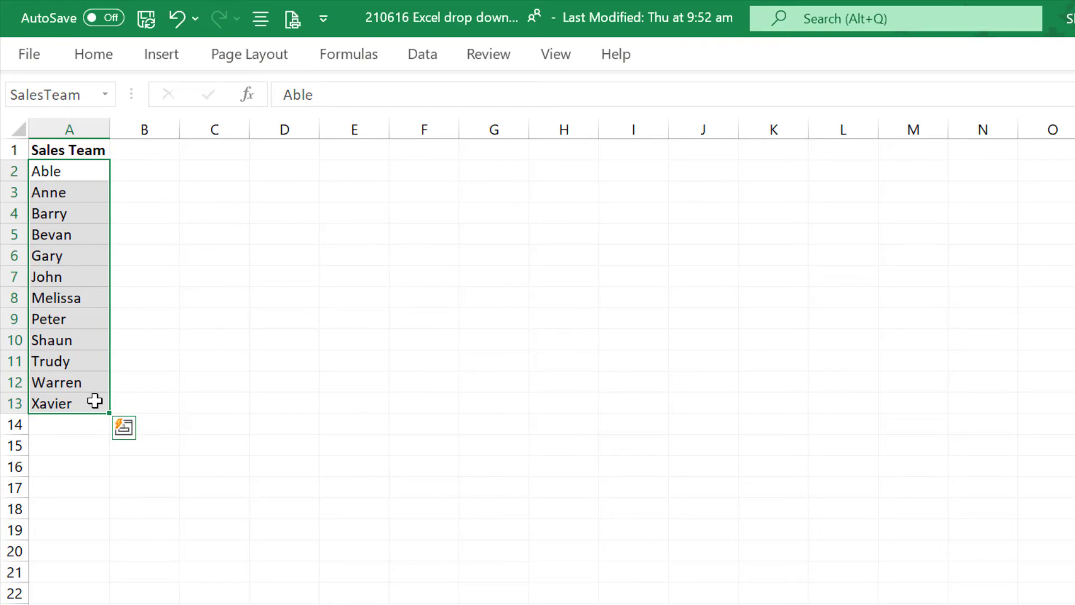
On the Drop down list sheet, give B3 List validation with Source =salesteam
left_click(174, 604)
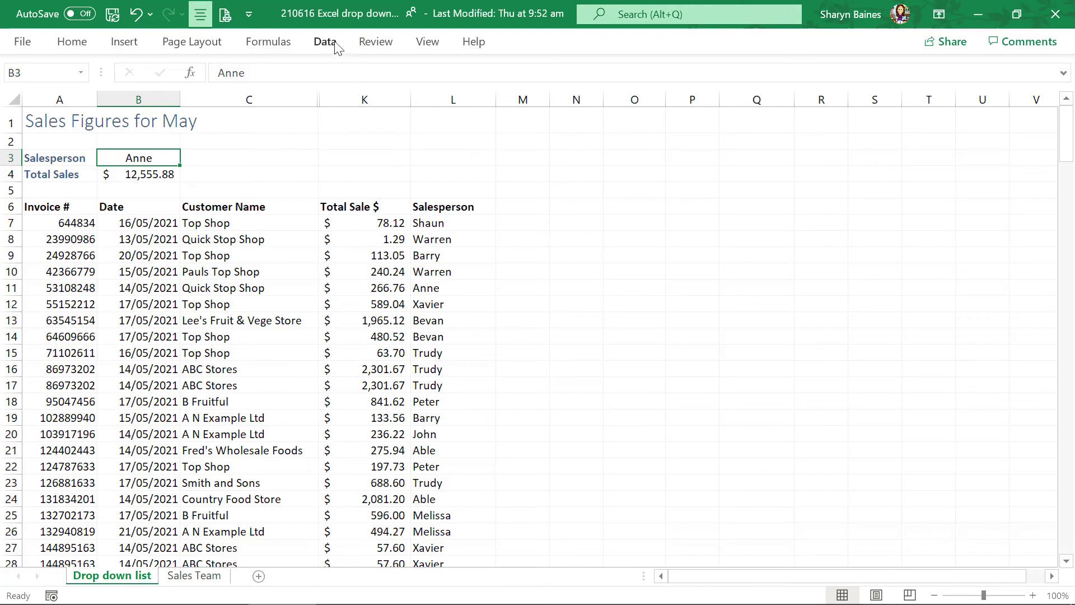
left_click(334, 44)
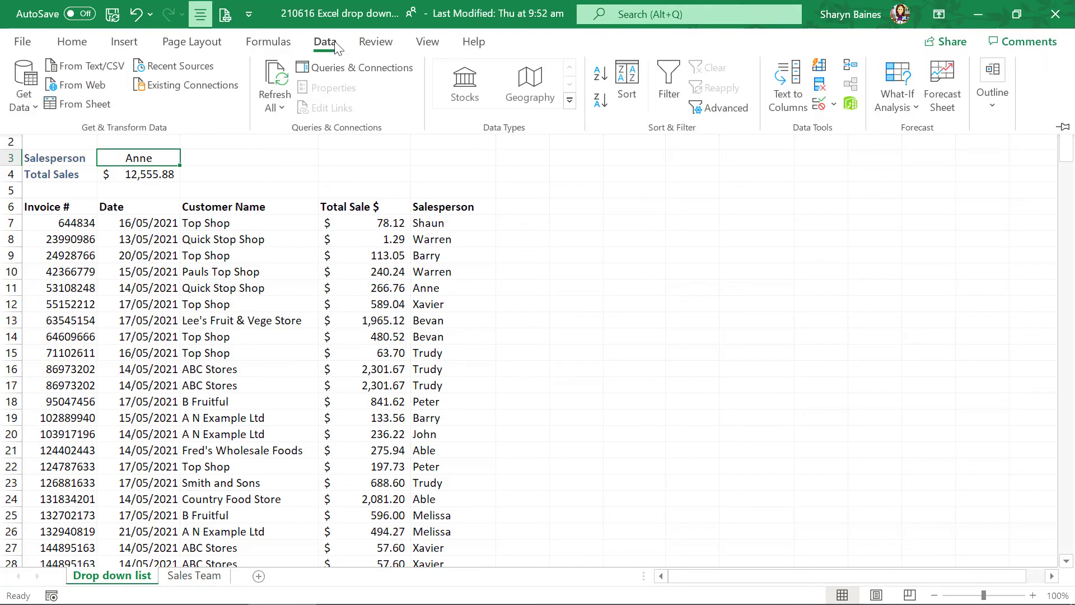
left_click(821, 105)
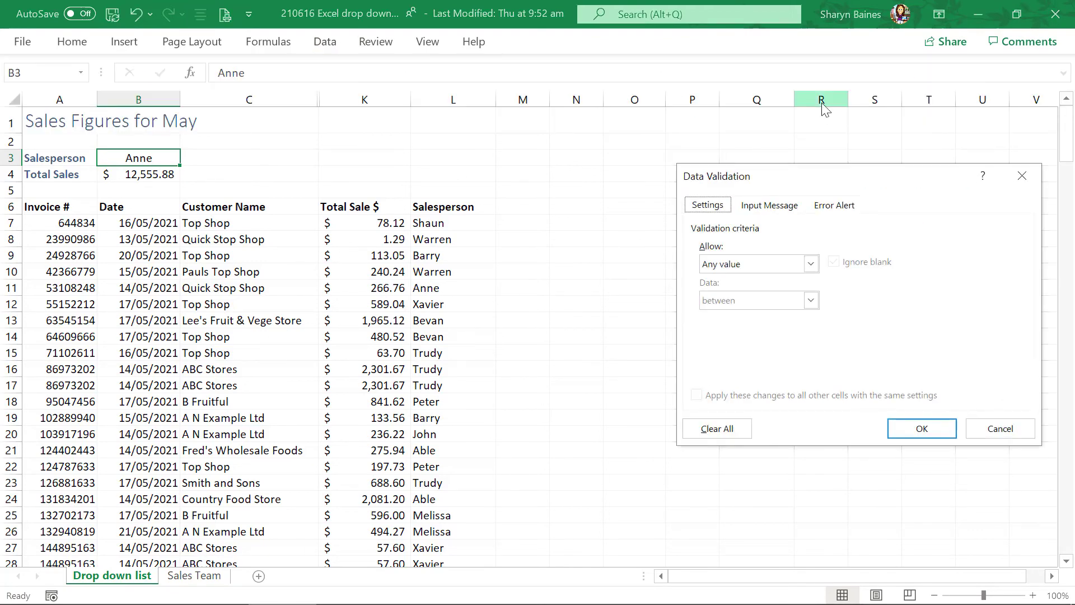
left_click(811, 263)
left_click(752, 310)
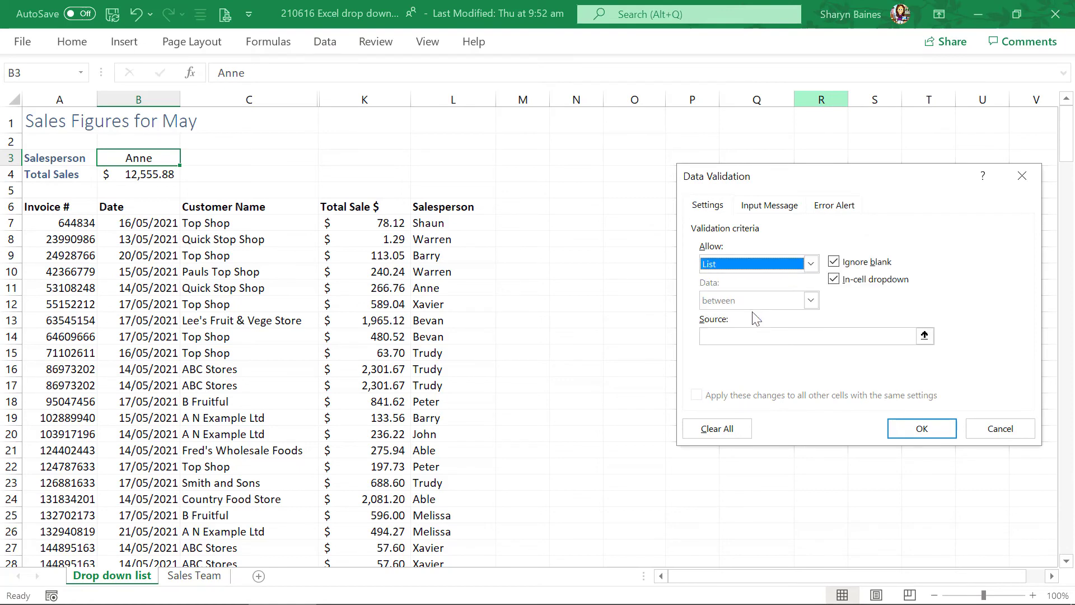
left_click_drag(807, 179, 640, 152)
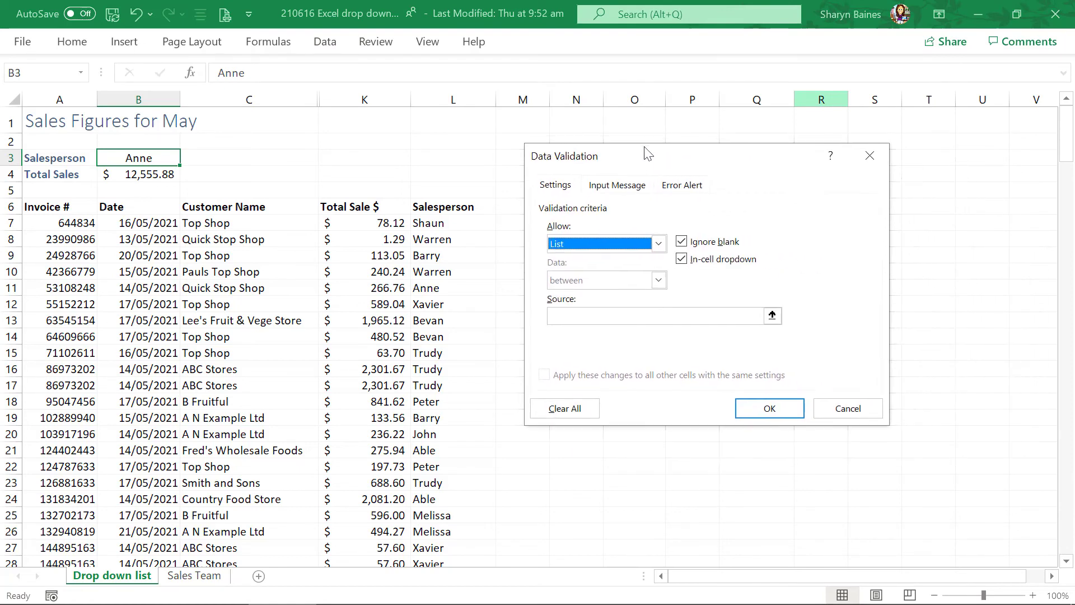
left_click(577, 309)
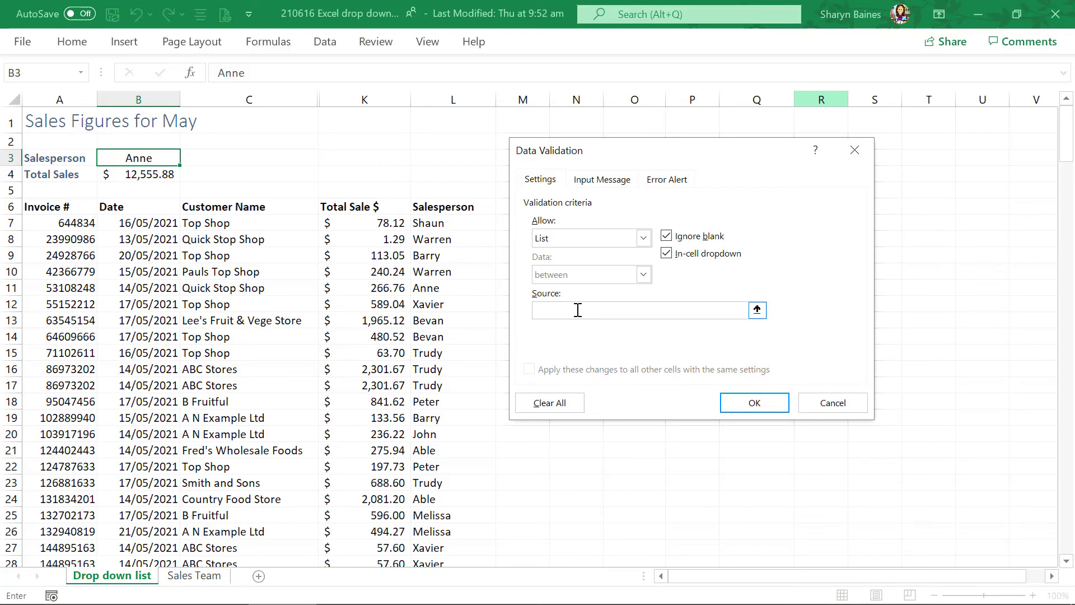
type("=salesteam")
Confirm the SalesTeam list rule for B3 and open its drop-down, scrolled up to Able
left_click(750, 400)
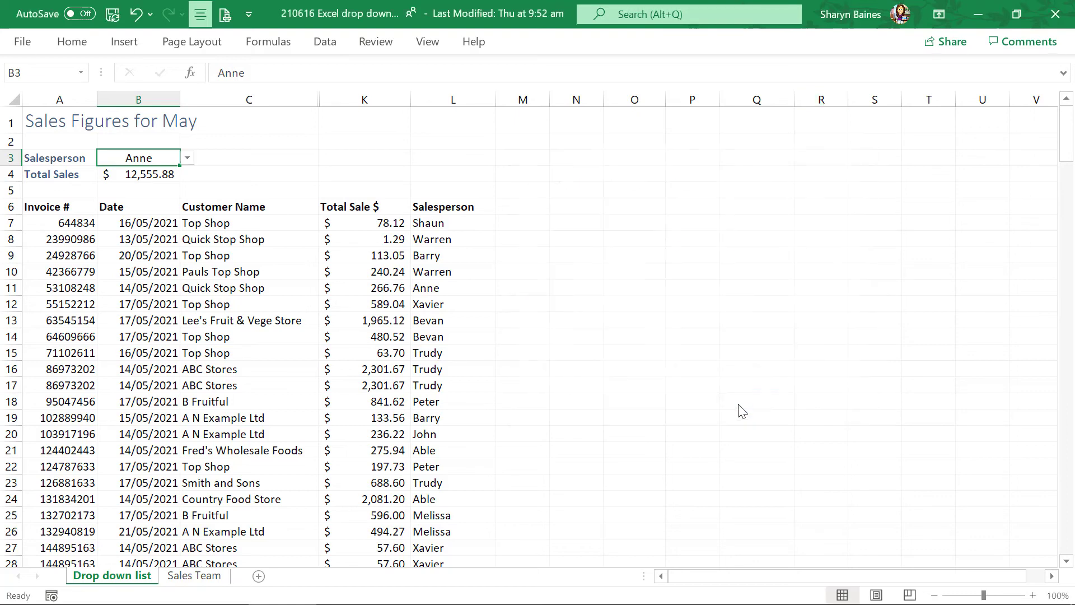
left_click(187, 158)
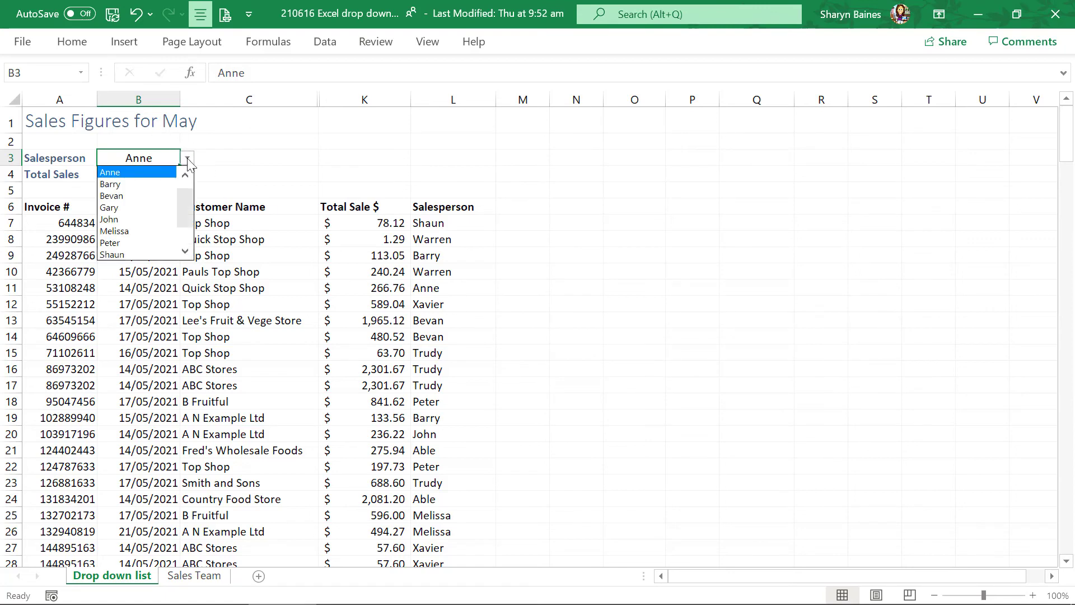
scroll(187, 208, "up", 1)
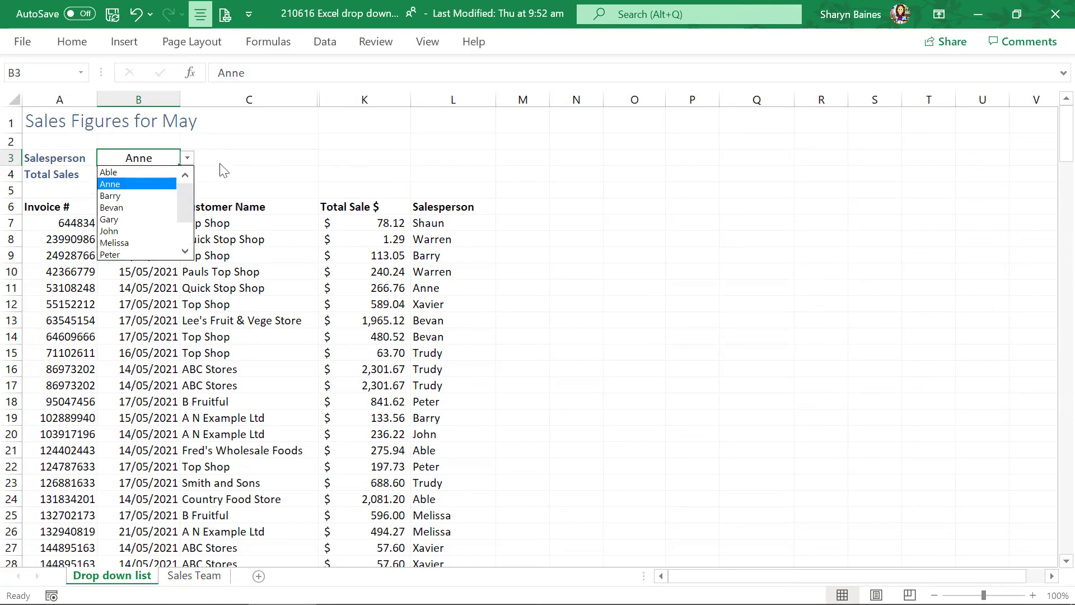